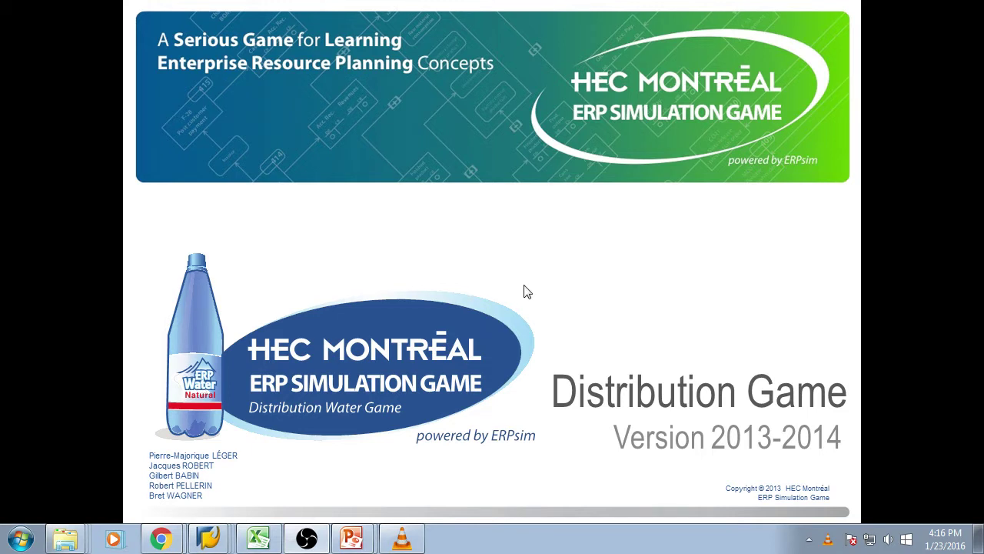
- Switch to VLC media player to watch the Distribution Game round 3 introduction video
key("alt+Tab")
key("alt+Tab")
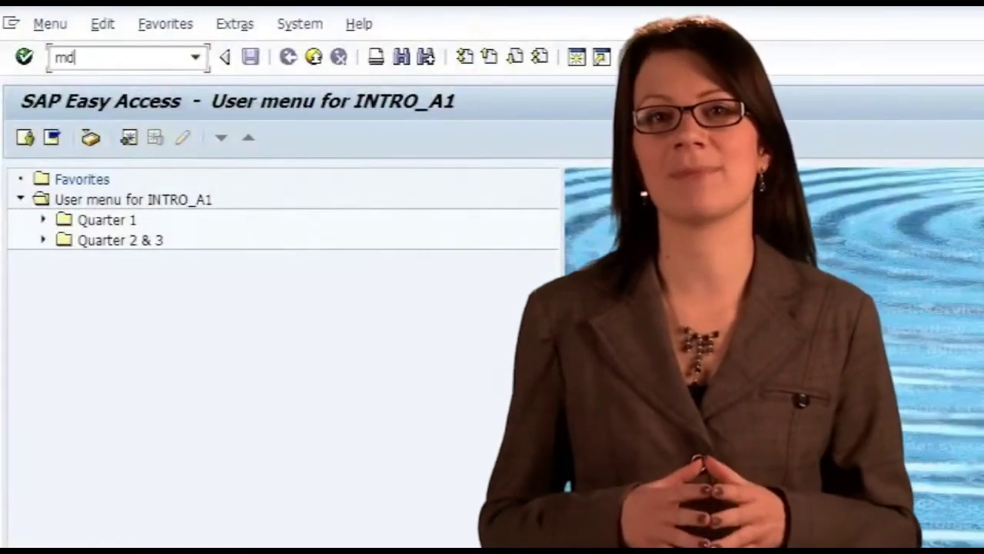
- Start transaction MD61 and open the planning table for product group AA
type("md61")
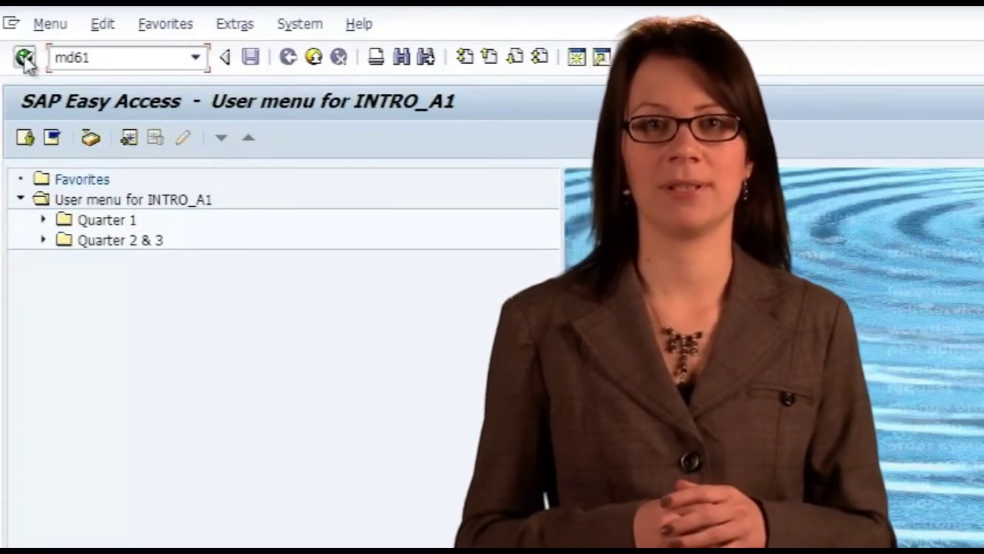
left_click(25, 59)
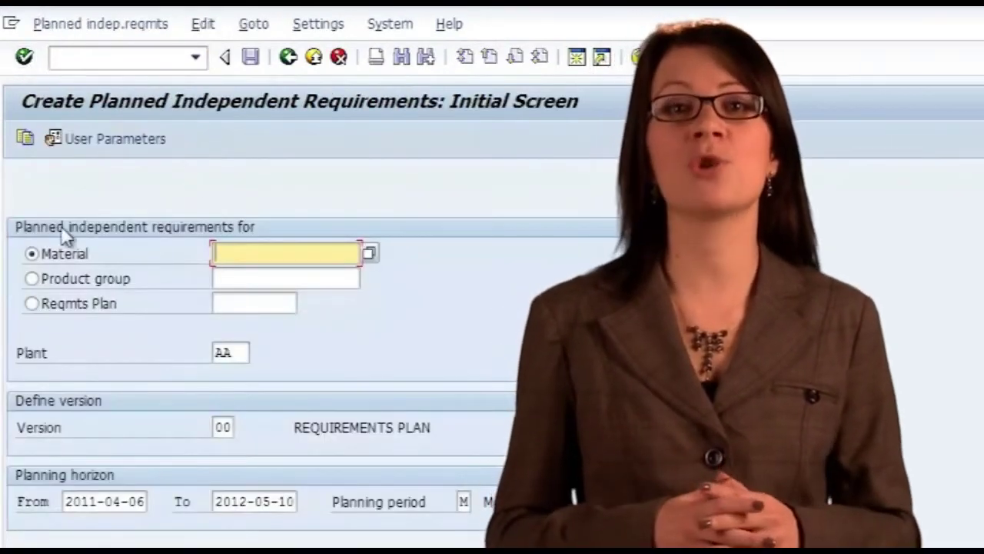
left_click(32, 279)
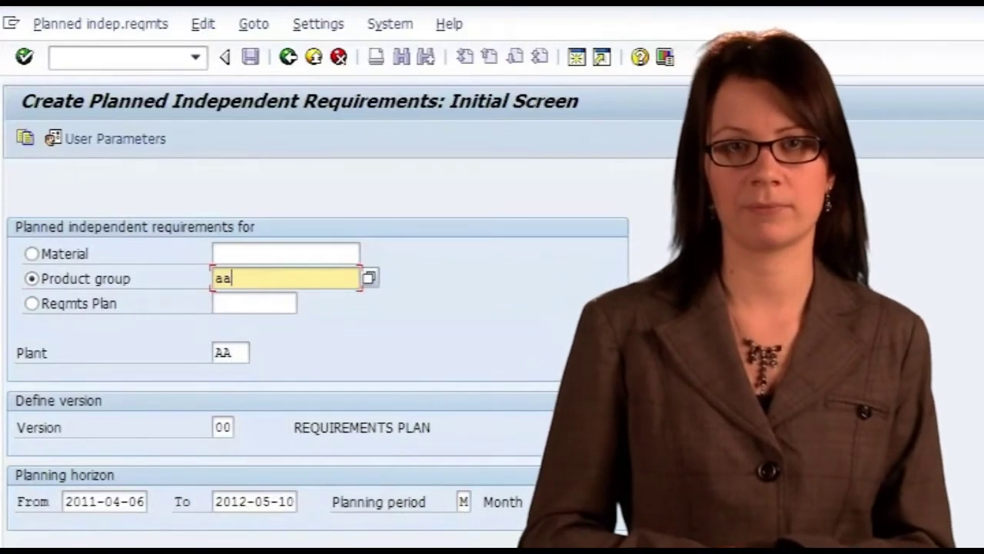
left_click(24, 57)
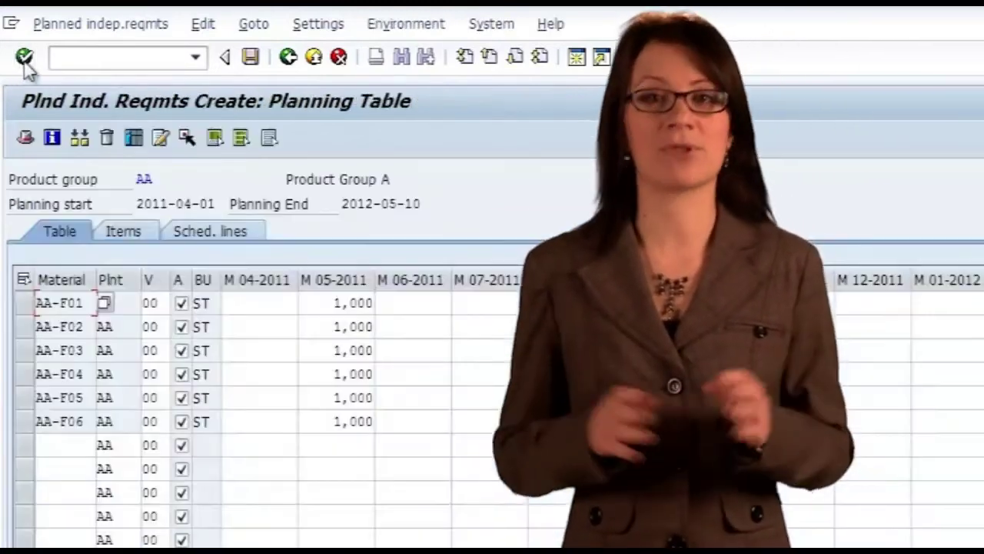
- Set the M 05-2011 planned quantities to 1,500 for AA-F01, 5000 for AA-F02 and 0 for AA-F03
double_click(353, 301)
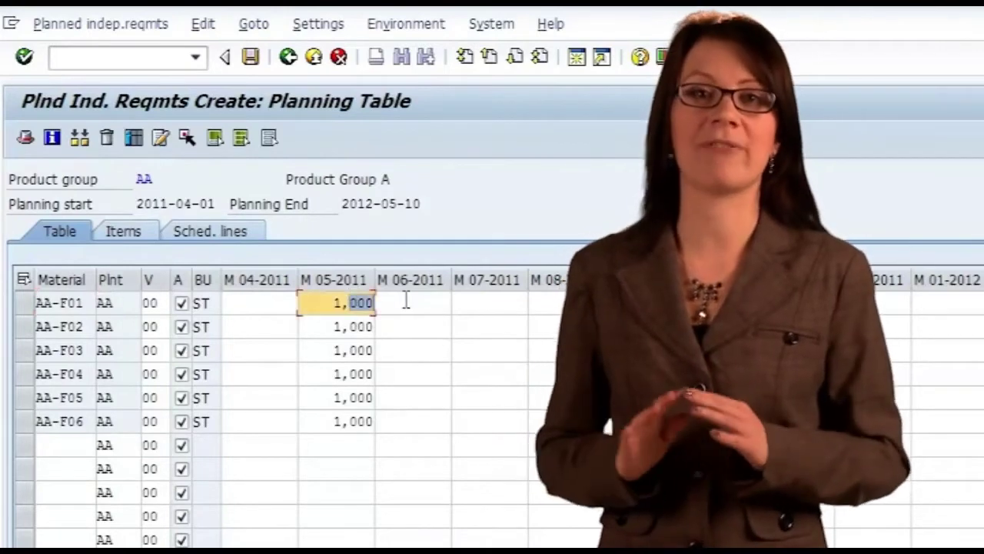
type("500")
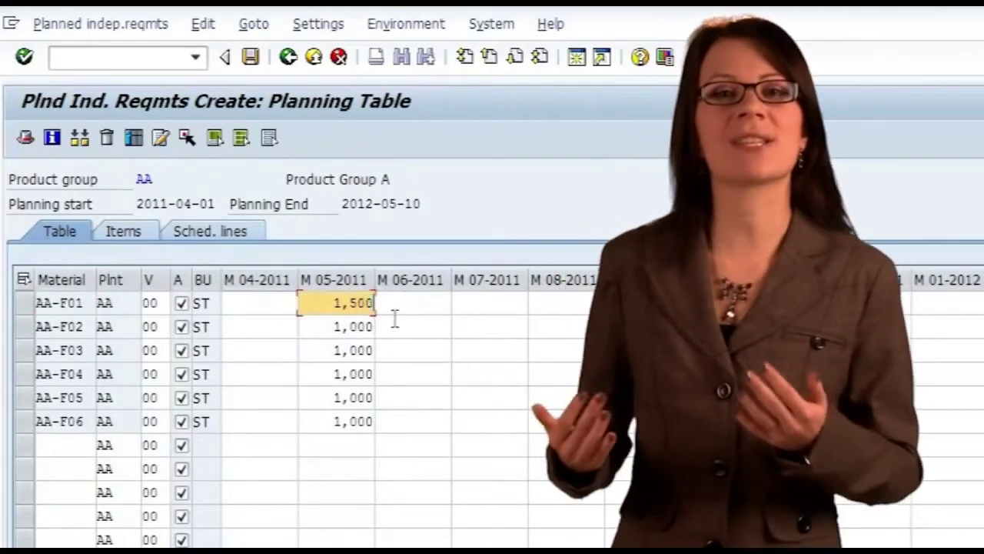
left_click(330, 326)
left_click_drag(331, 326, 402, 325)
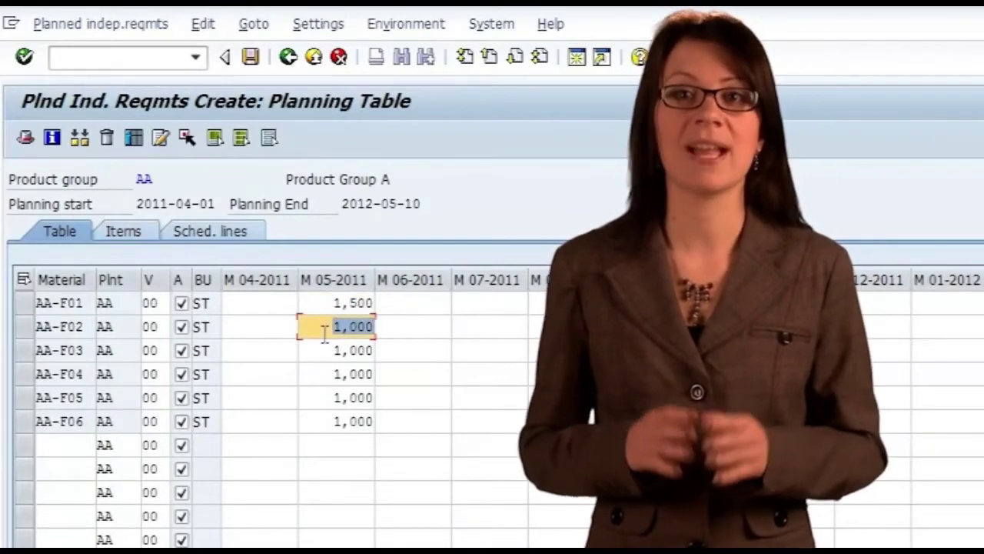
key("Delete")
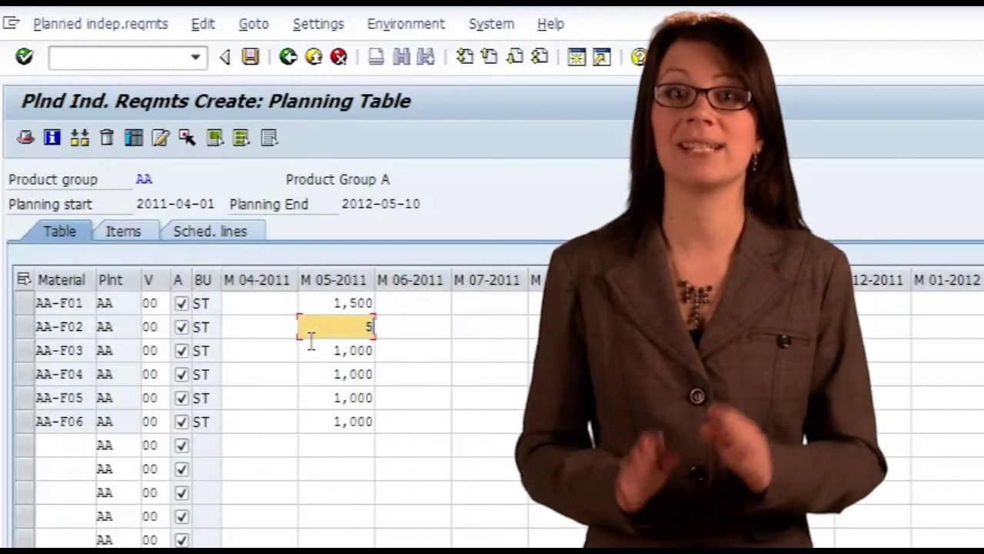
type("5000")
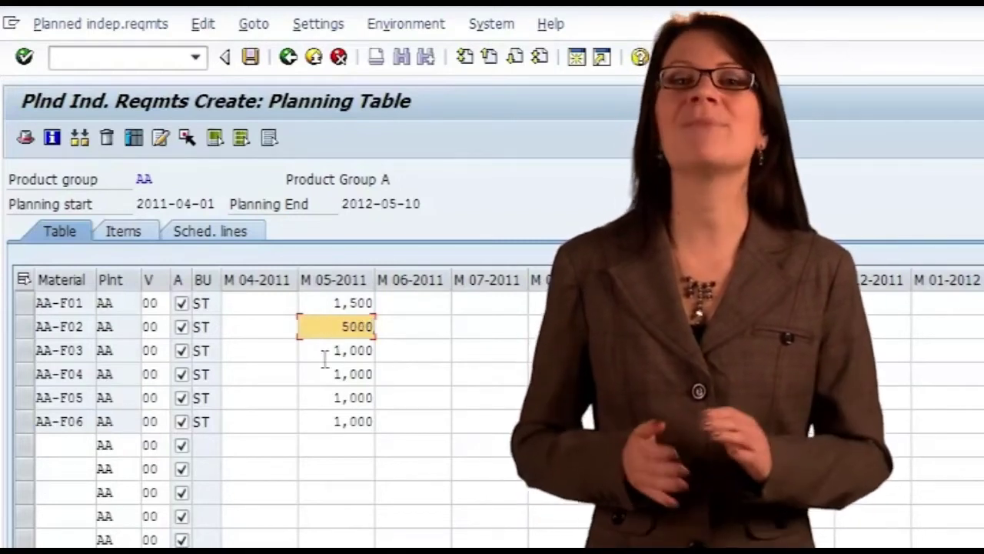
left_click_drag(326, 354, 372, 346)
type("0")
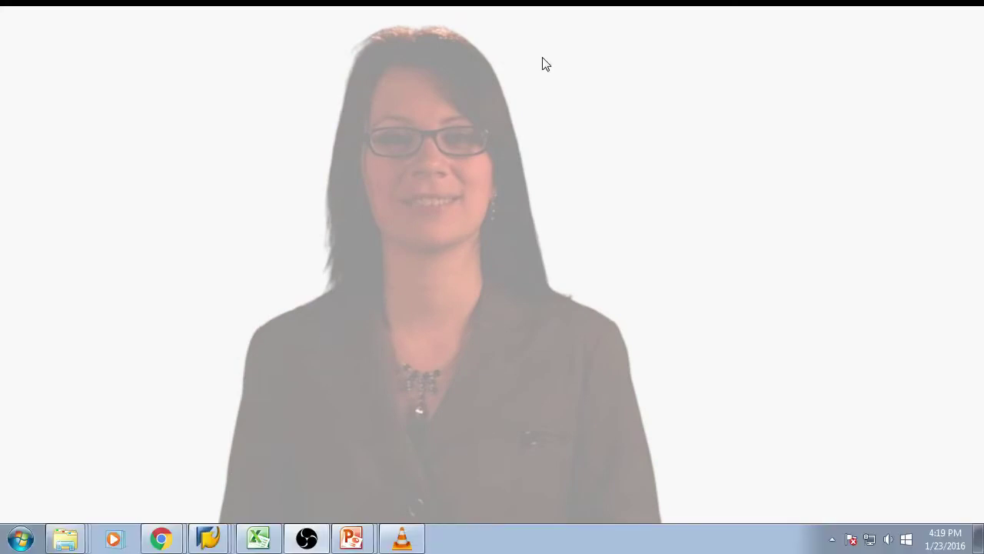
- Exit full-screen playback and close the round 3 video in VLC media player
double_click(534, 188)
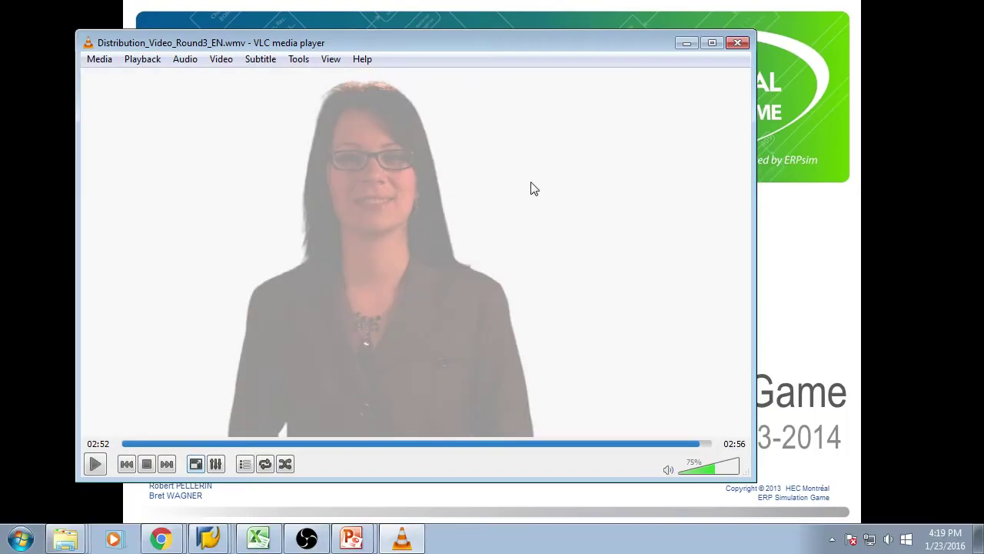
left_click(738, 43)
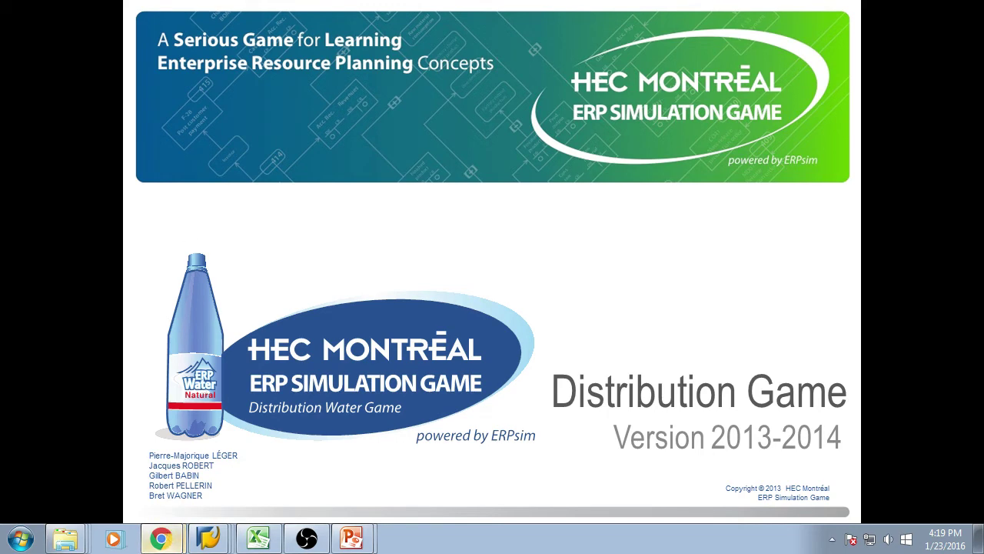
- Switch to the ERPsim page in Chrome, maximized, and sort the round 2 financial statements by rank
left_click(161, 539)
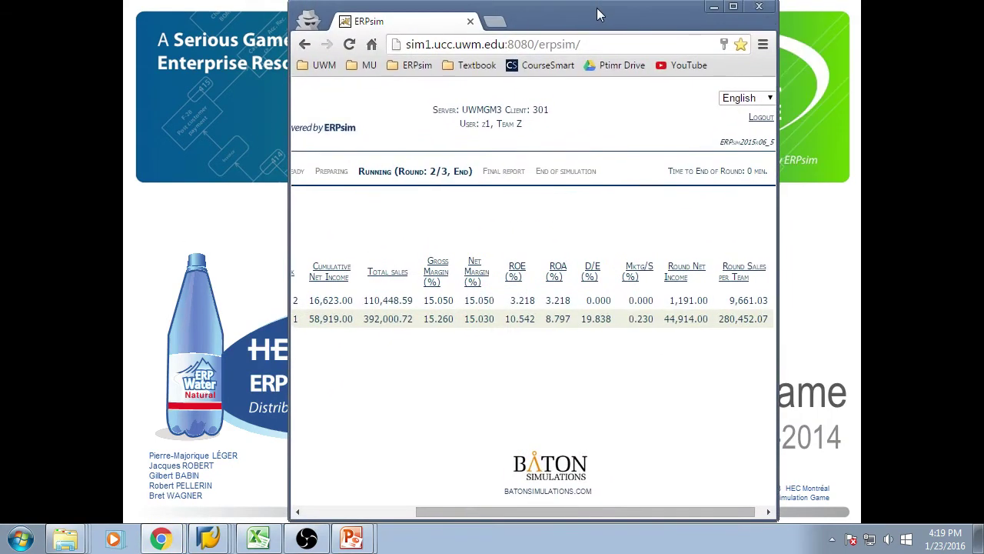
double_click(599, 16)
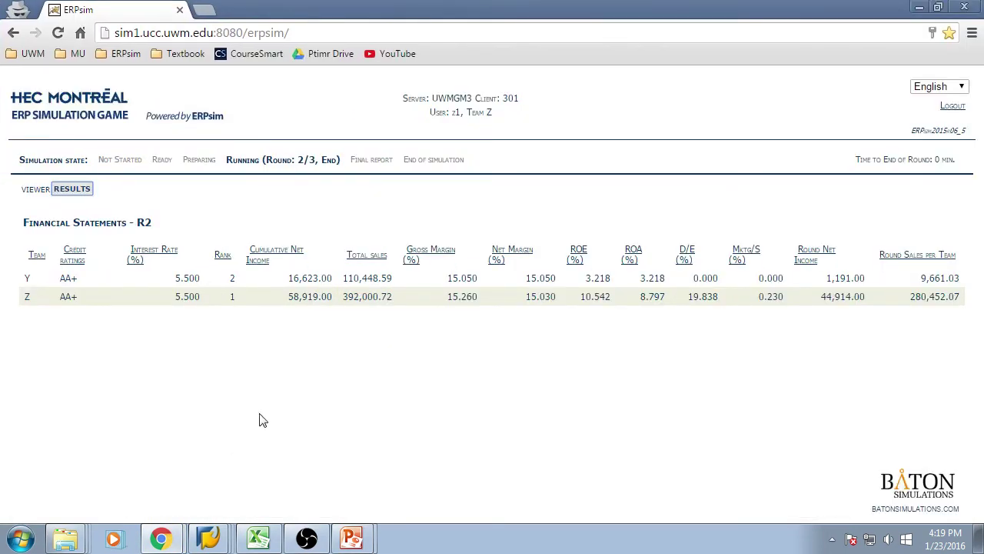
left_click(223, 257)
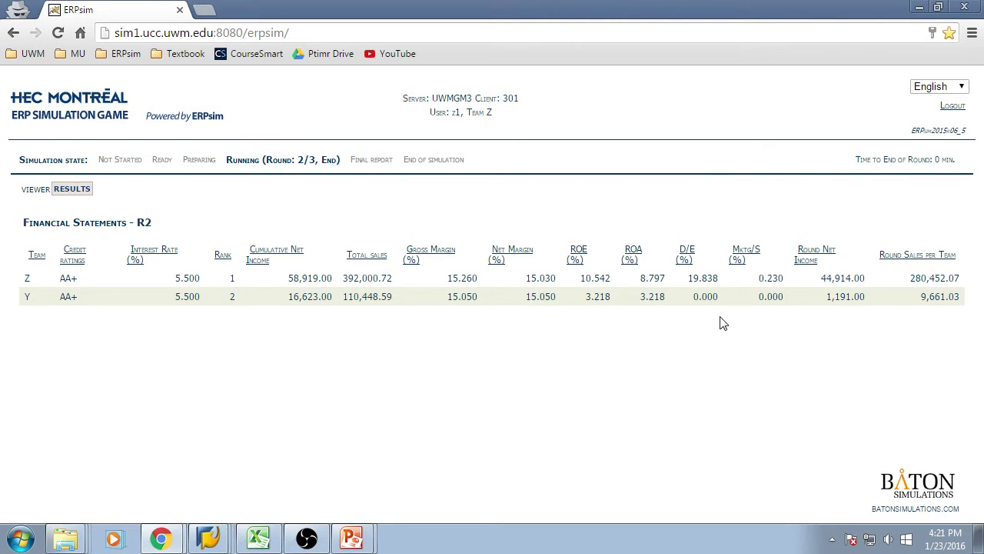
- Review the round 2 news in the ERPsim viewer and return to the financial results
left_click(39, 189)
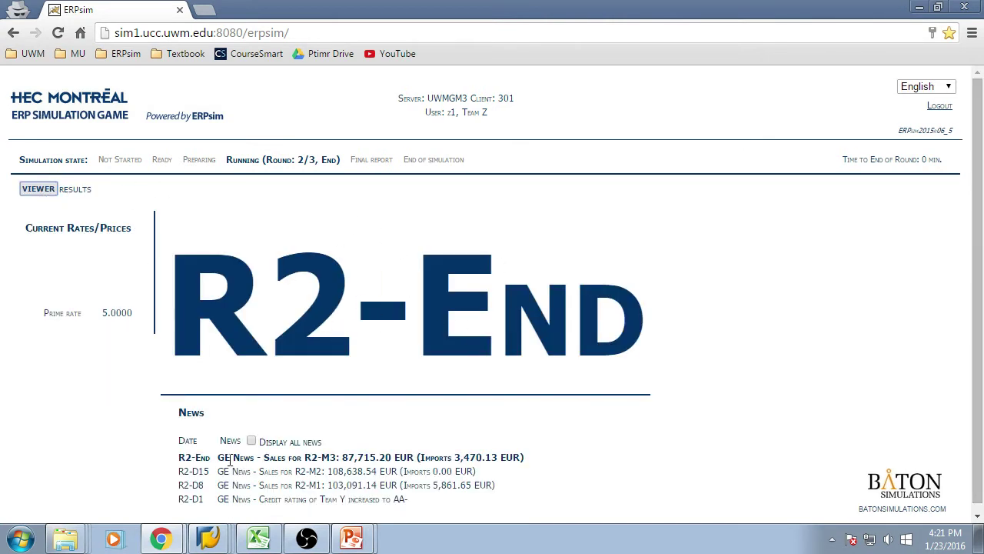
scroll(296, 442, "down", 1)
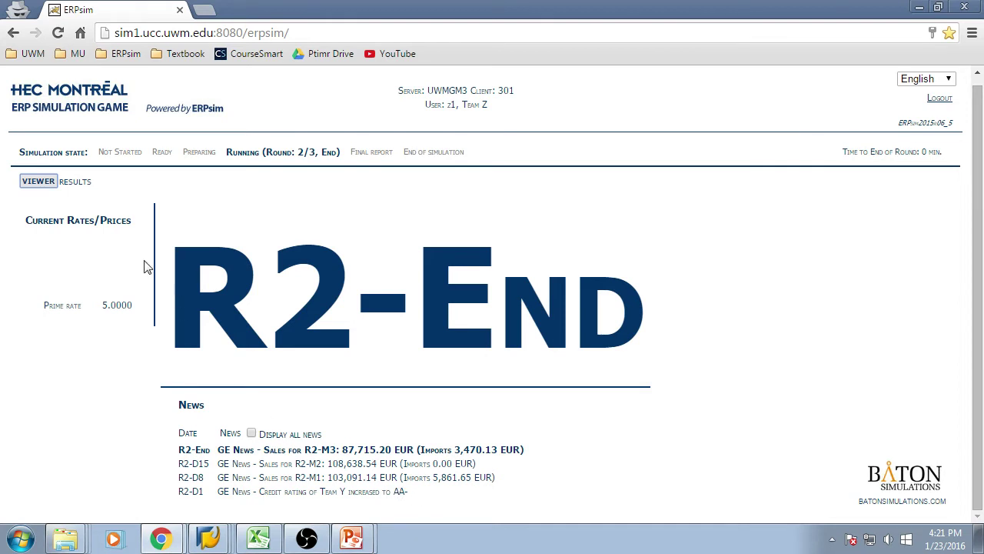
left_click(75, 183)
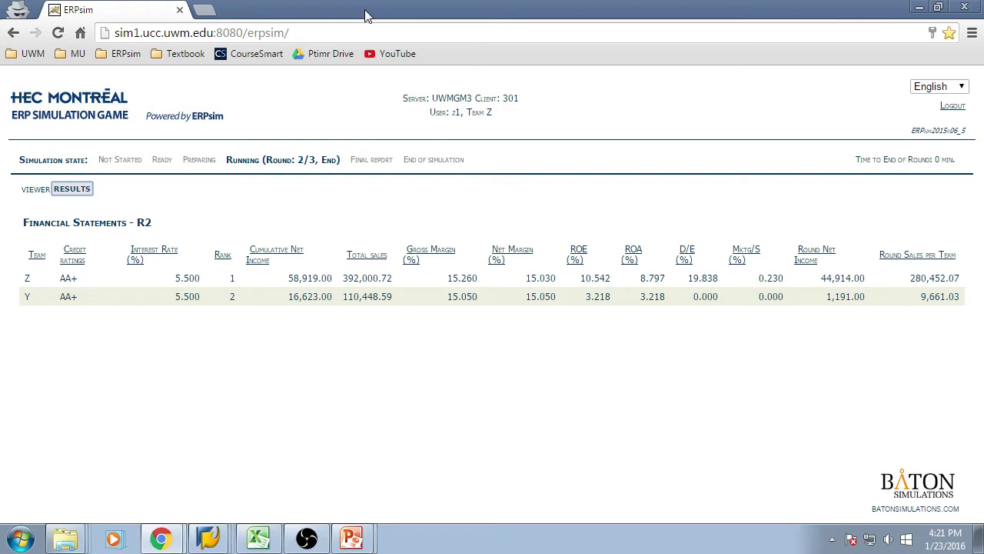
- Switch to PowerPoint, display the Forecasting slide in the normal view and hide the slide thumbnails
key("alt+Tab")
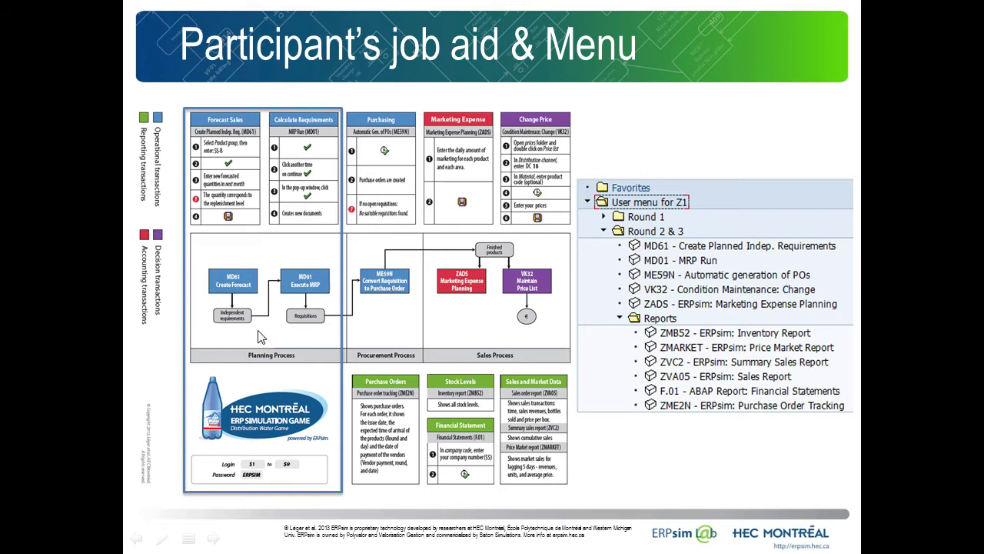
left_click(228, 258)
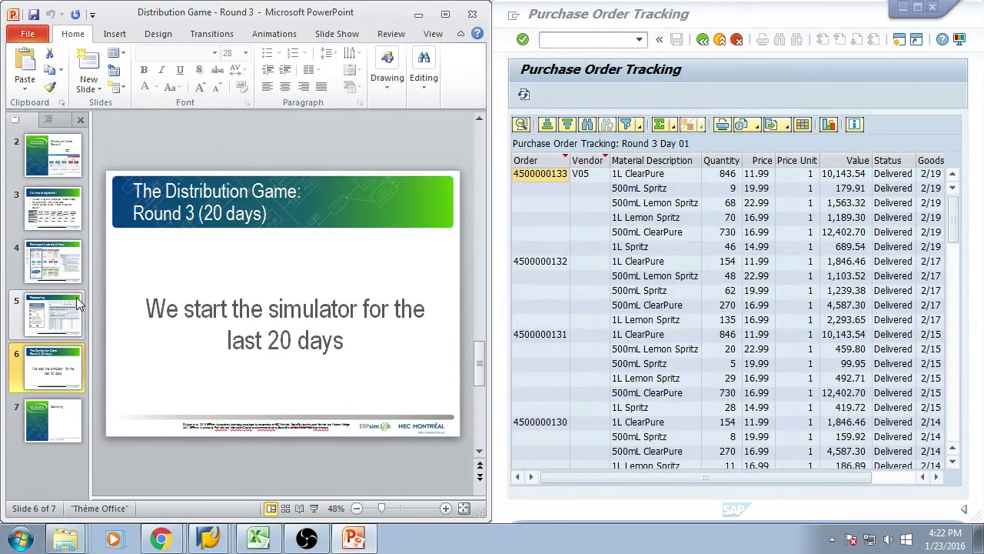
left_click(59, 317)
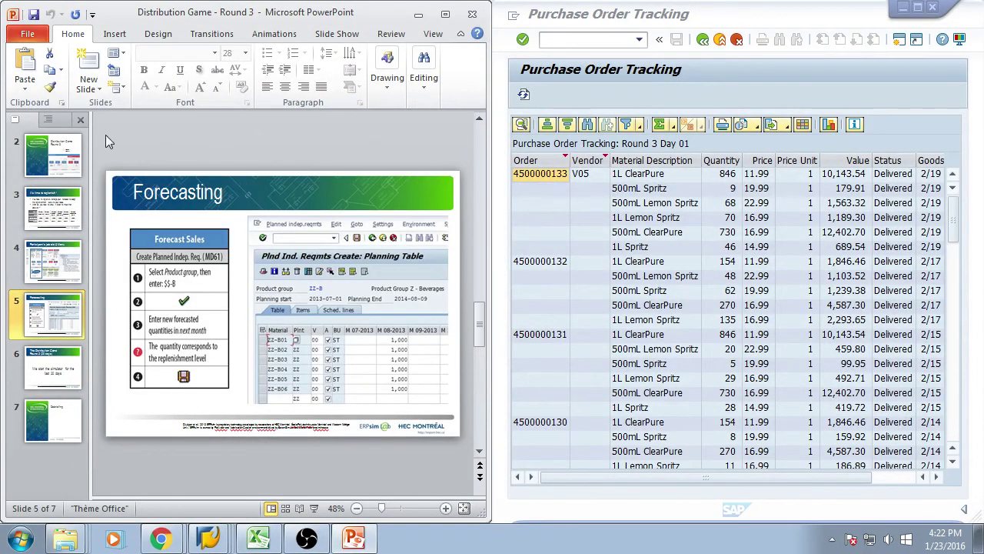
left_click(80, 120)
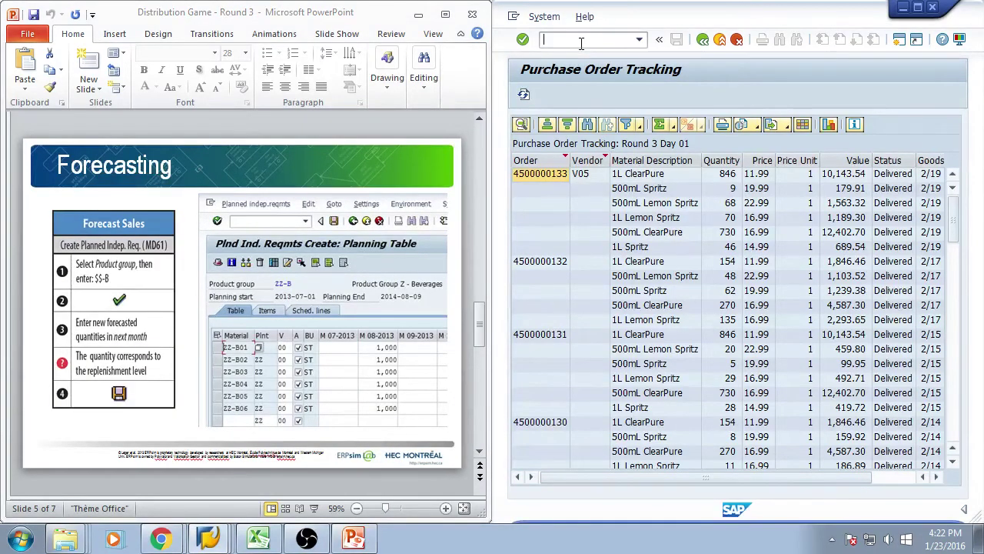
- Open an additional SAP session and start transaction MD61 in it
left_click(899, 42)
type("md61")
key("Return")
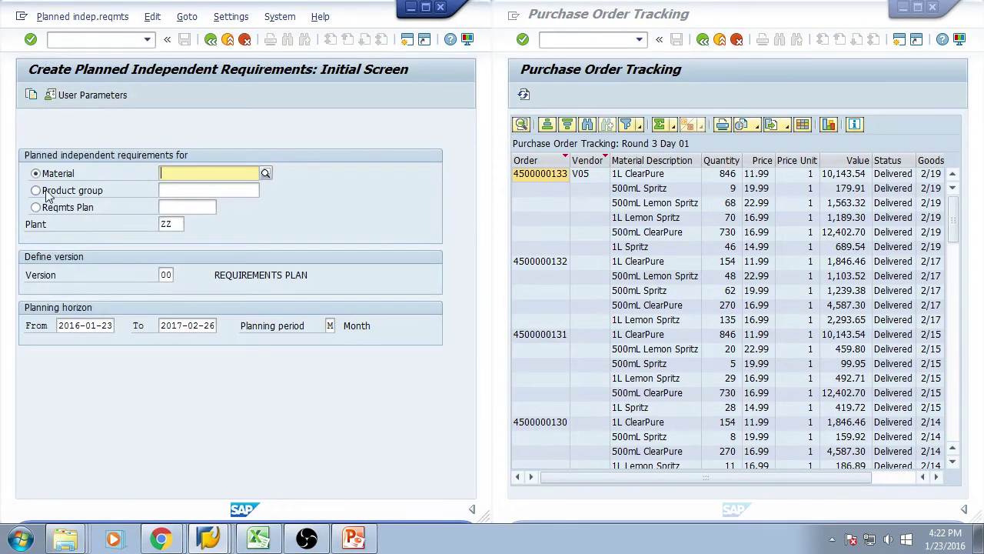
- Open the planning table for product group ZZ-F and select the M 02-2016 cell for ZZ-F01
left_click(38, 190)
left_click(186, 190)
type("zz")
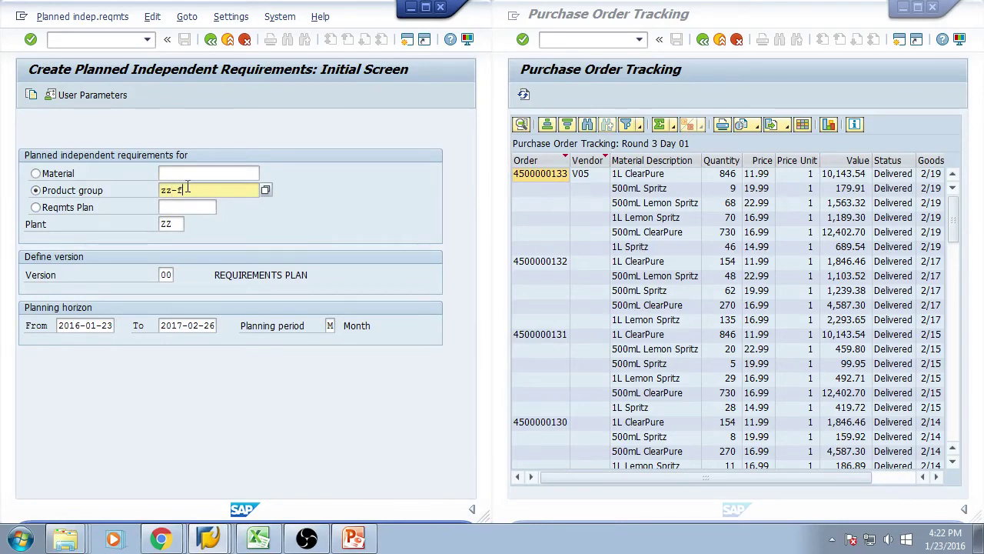
type("-f")
key("Return")
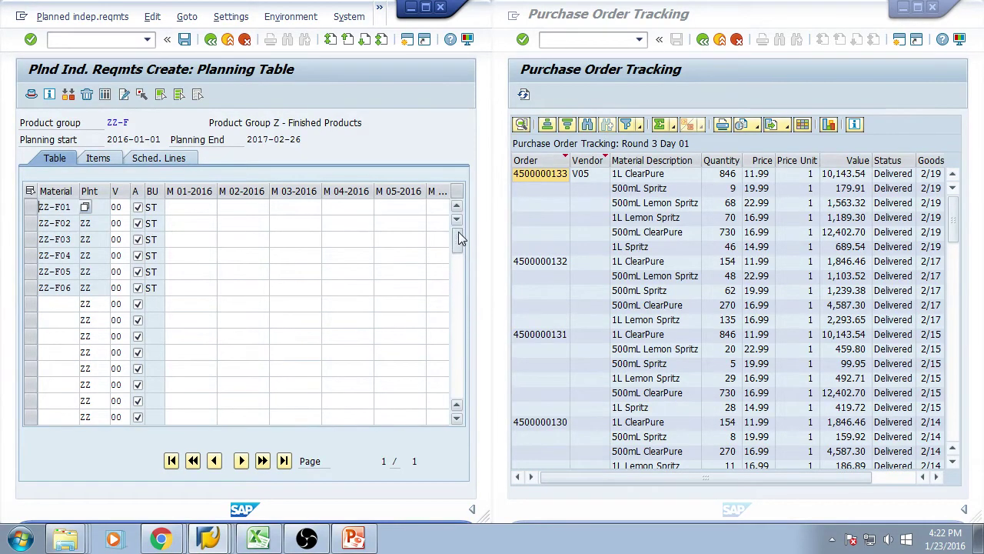
left_click(229, 207)
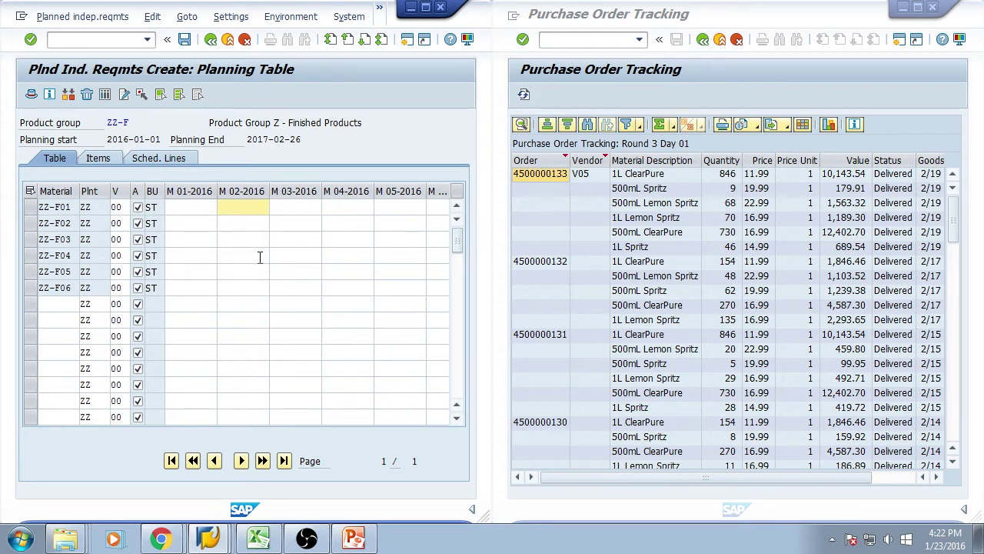
- Move the SAP planning table window beside PowerPoint so the Forecasting slide is uncovered
left_click(290, 16)
left_click_drag(319, 11, 810, 14)
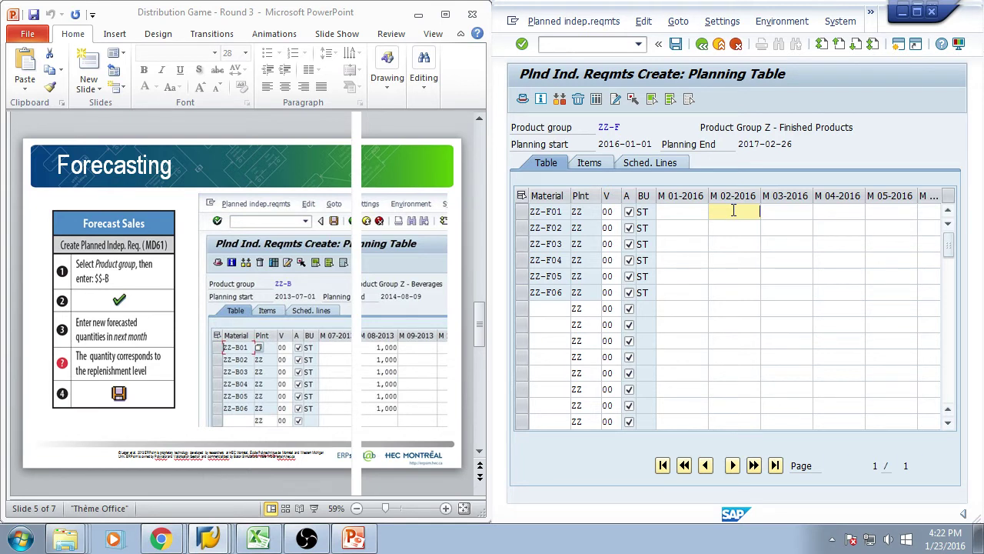
- Leave the ZZ-F planning table and open the planning table for product group ZZ-B instead
left_click(702, 44)
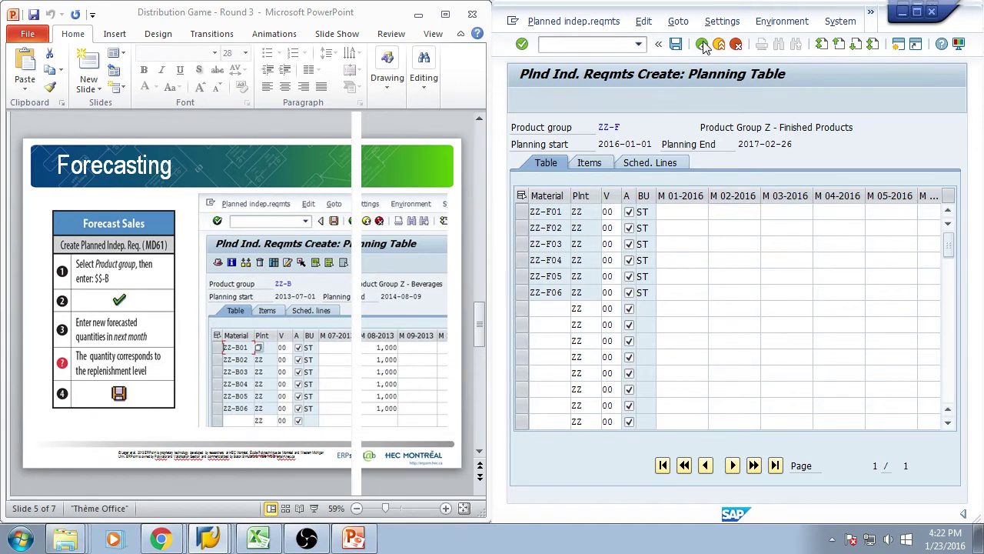
left_click(757, 303)
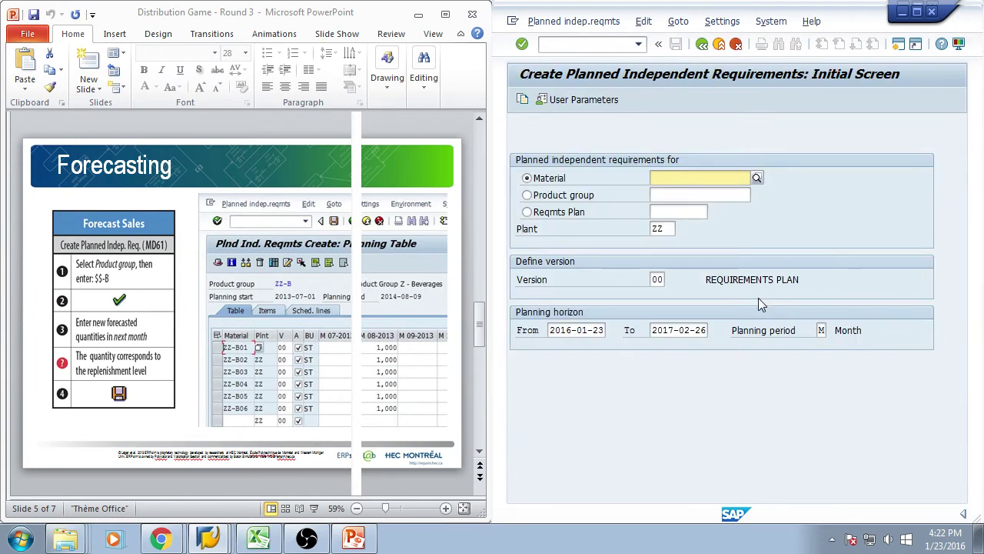
left_click(552, 196)
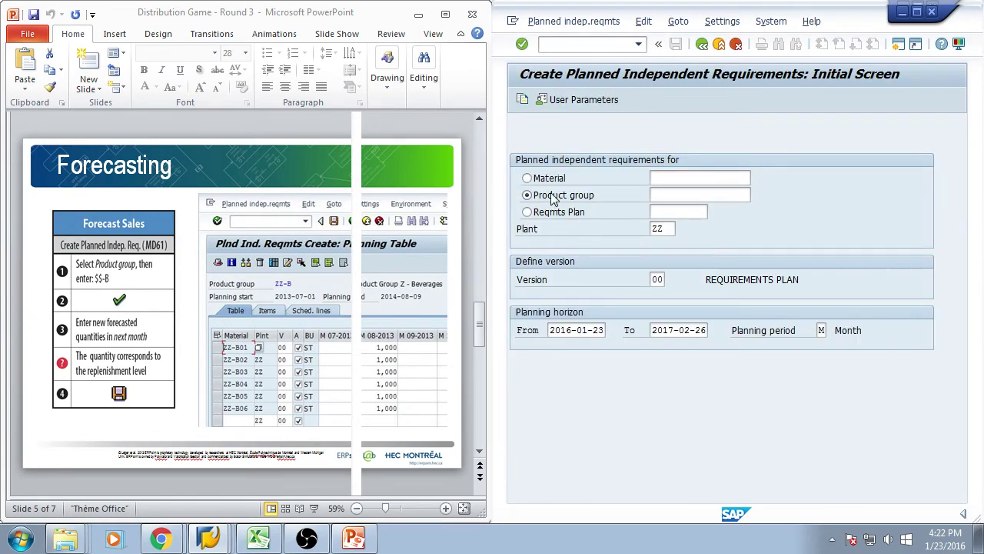
left_click(672, 196)
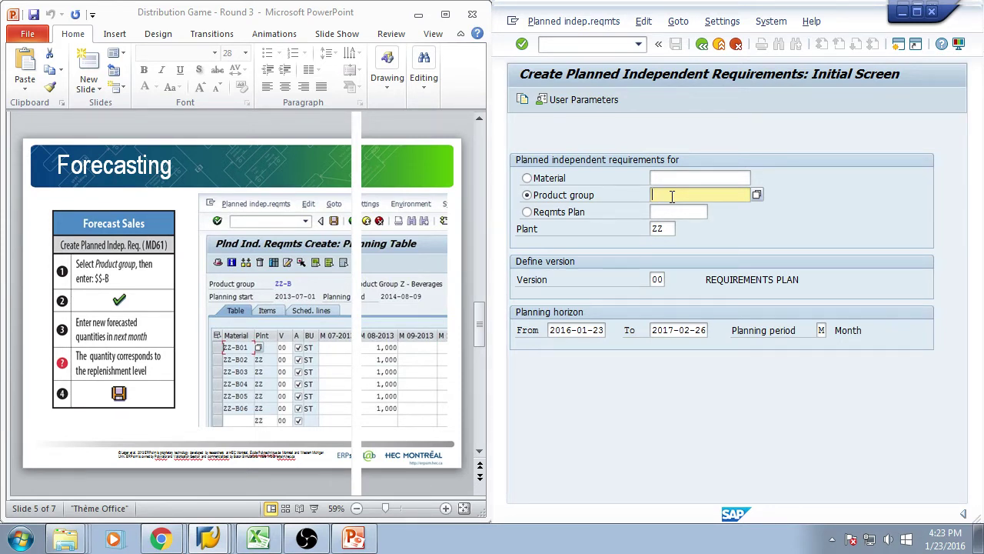
left_click(527, 178)
left_click(537, 200)
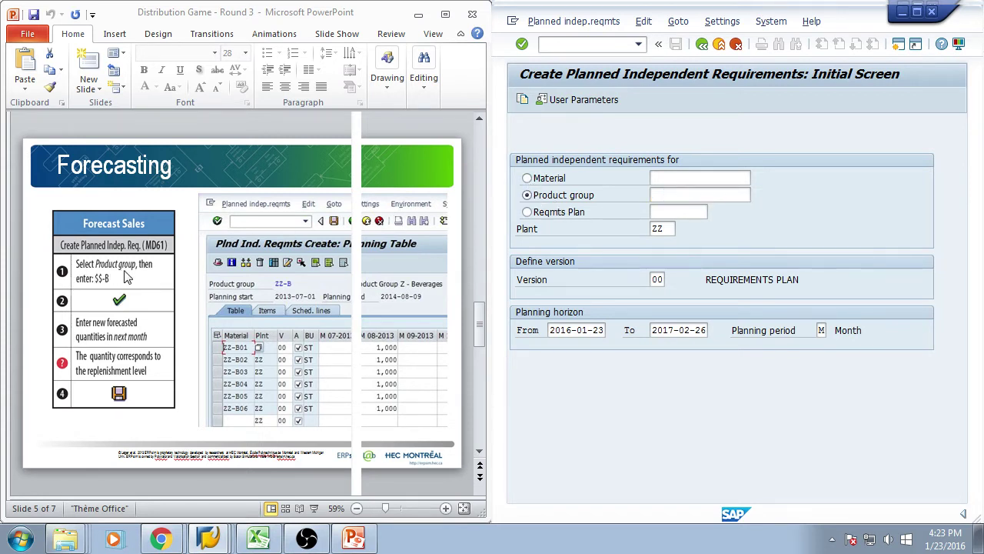
left_click(671, 194)
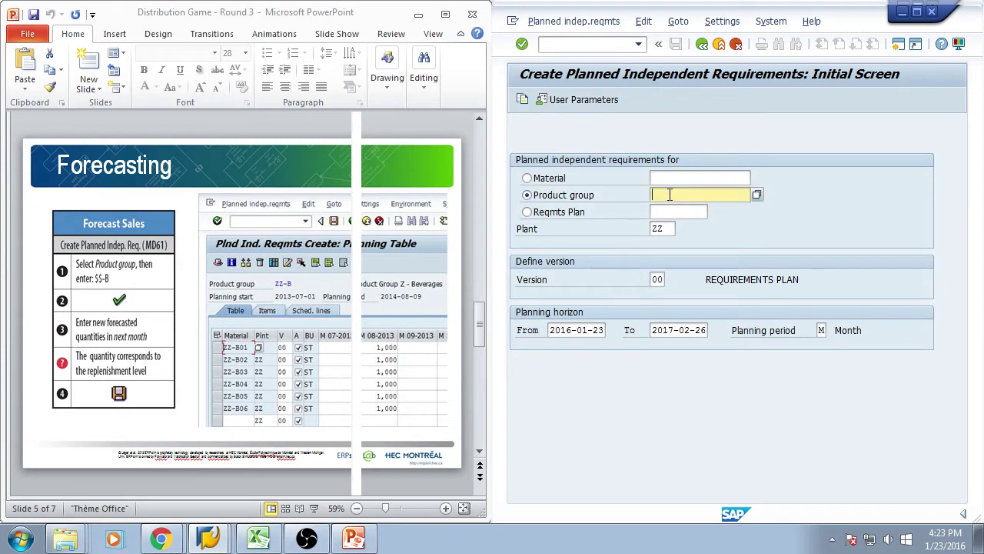
type("zz-b")
key("Return")
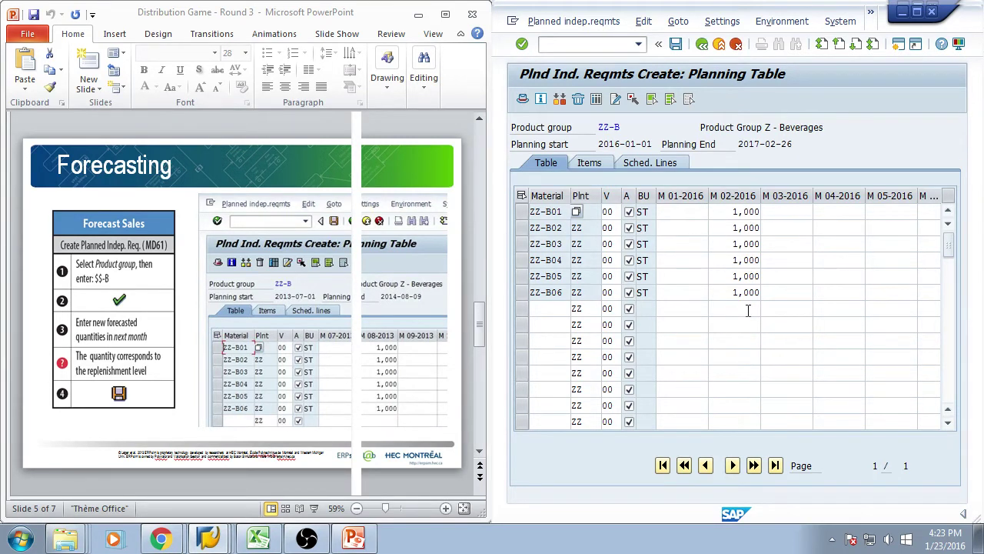
- Open an additional SAP session and start the inventory report with transaction ZMB52
left_click(897, 46)
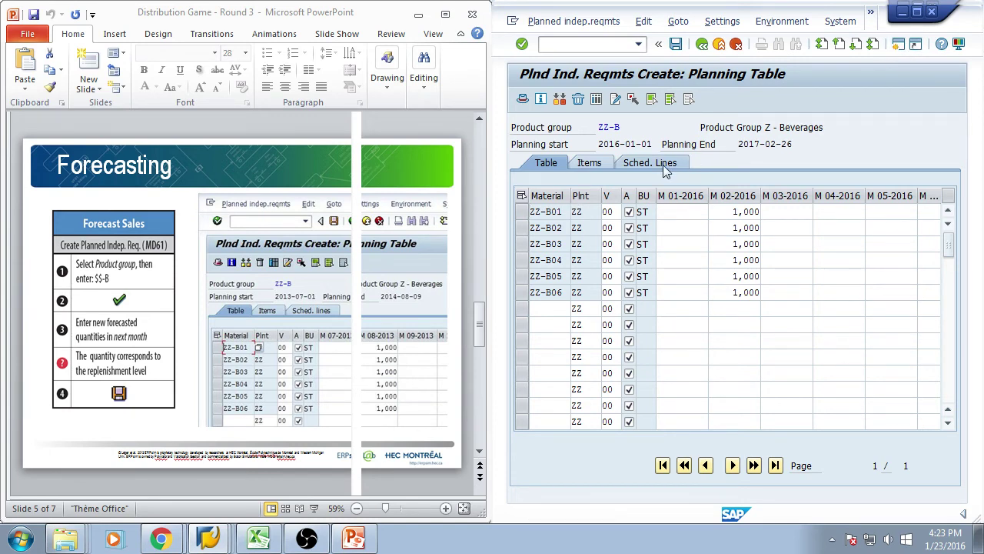
type("zmb52")
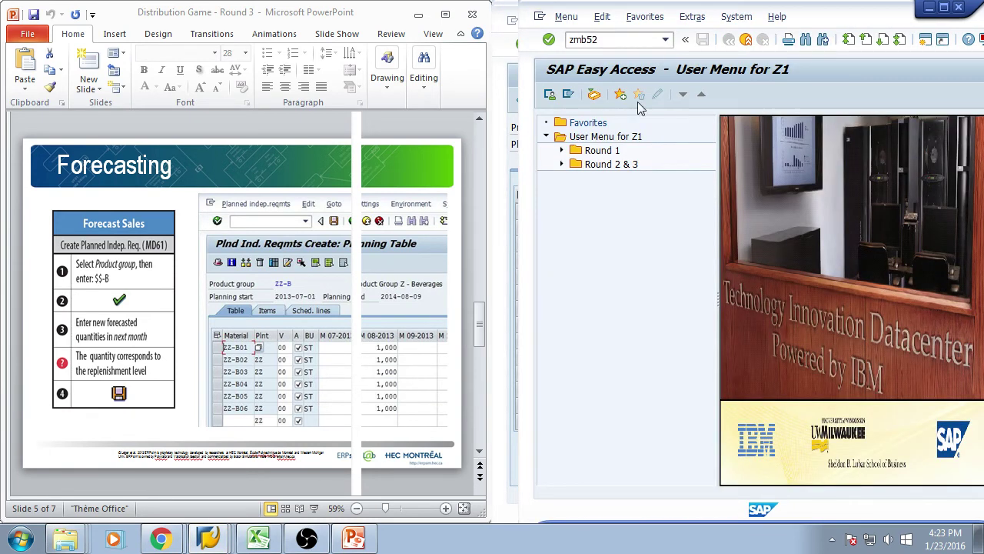
key("Return")
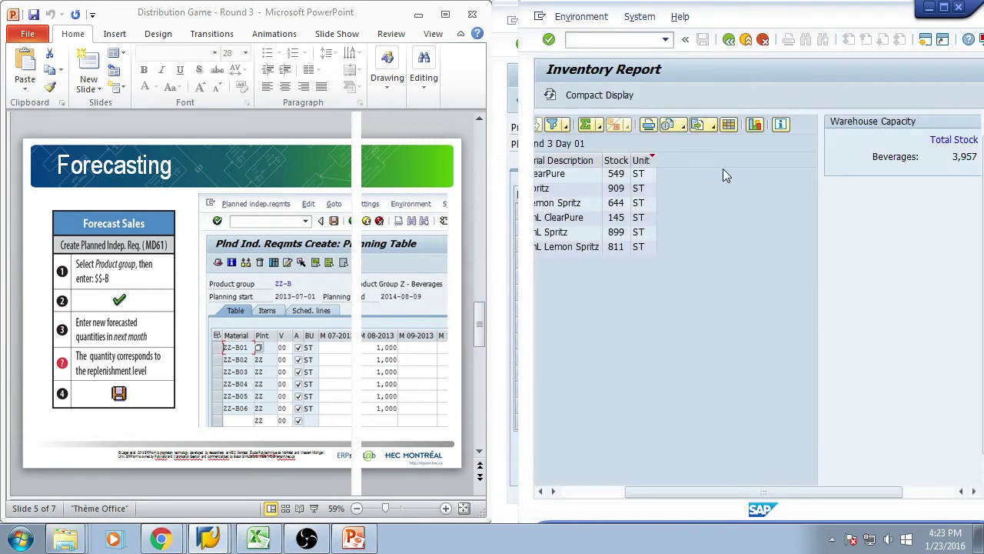
- Place the Inventory Report beside the planning table, switch it to compact display and shrink its window around the stock list
left_click_drag(855, 15, 2, 77)
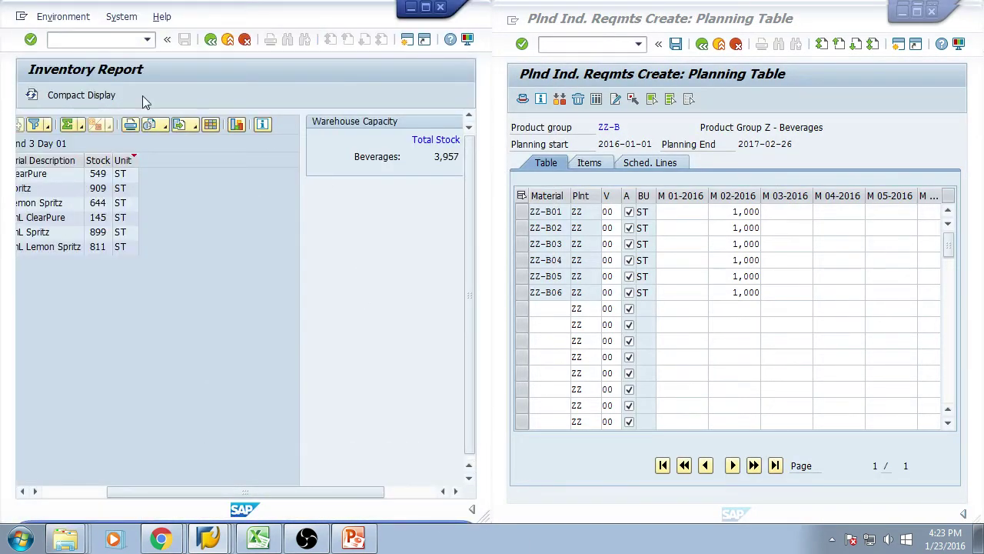
left_click(93, 96)
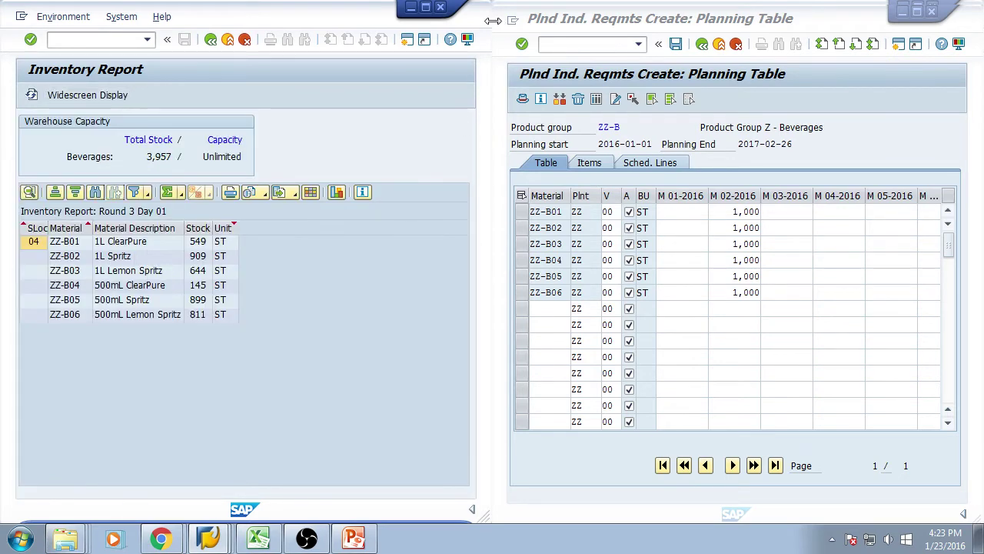
left_click_drag(492, 24, 235, 28)
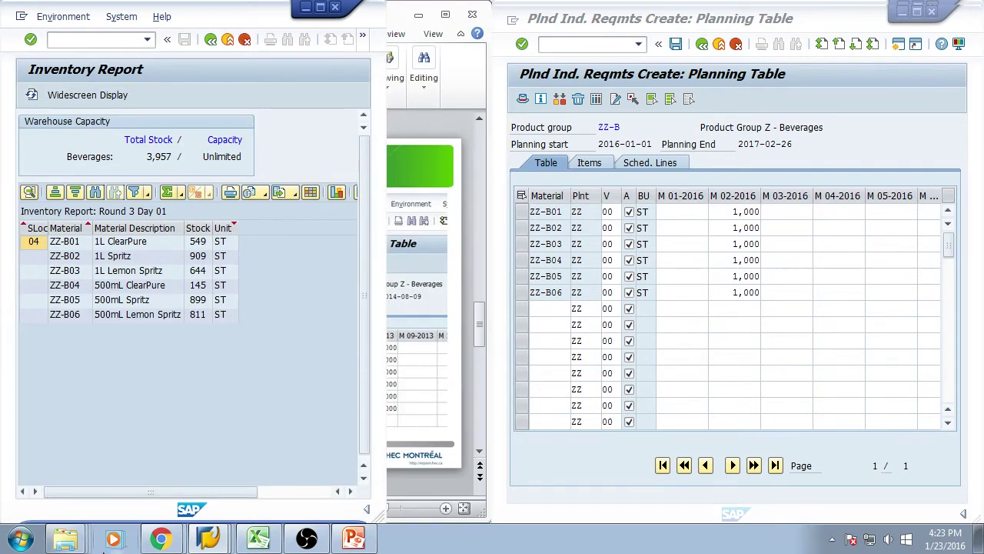
left_click_drag(147, 523, 177, 365)
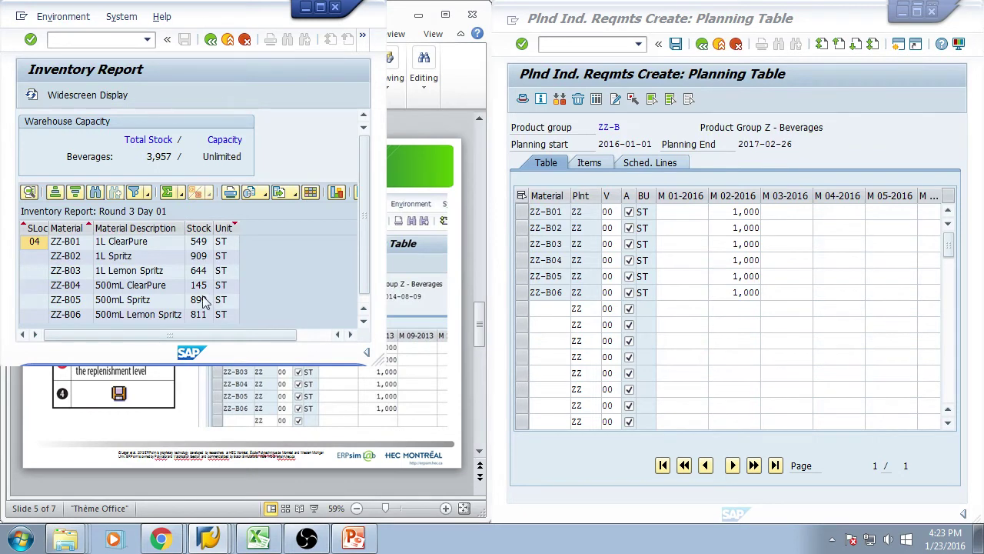
- Open another SAP session, run the ZVA05 report from the Round 2 & 3 reports and enlarge it to full screen
left_click(594, 45)
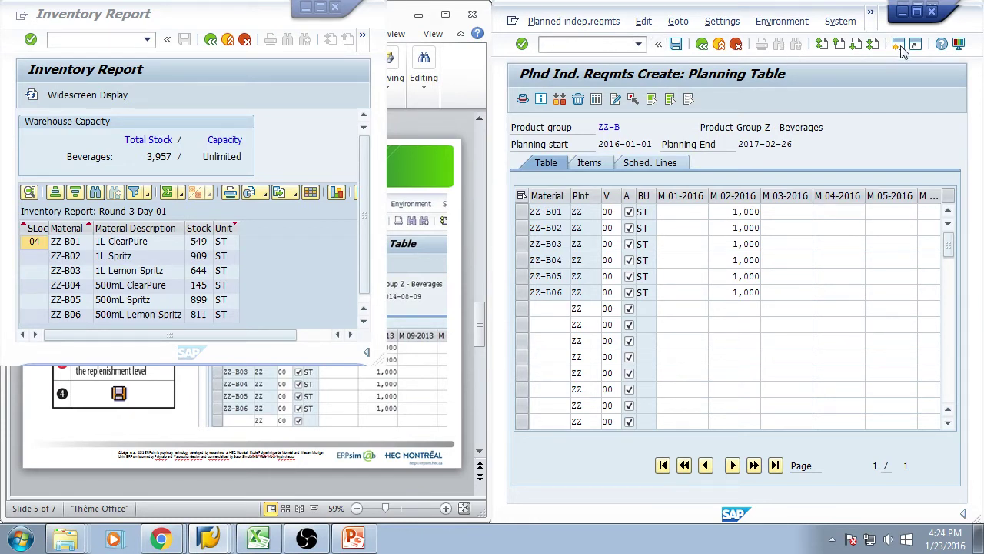
key("shift+F3")
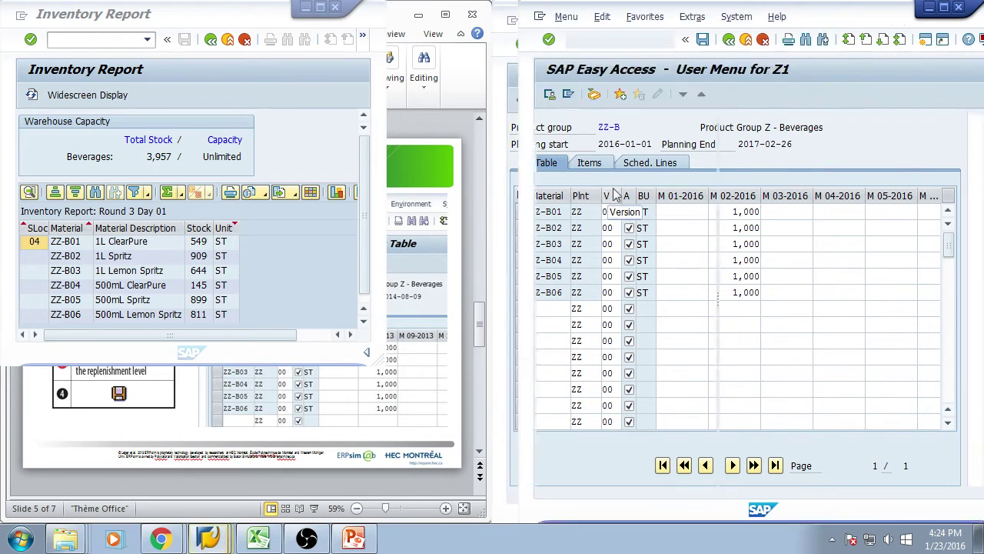
left_click_drag(834, 21, 519, 65)
left_click(253, 215)
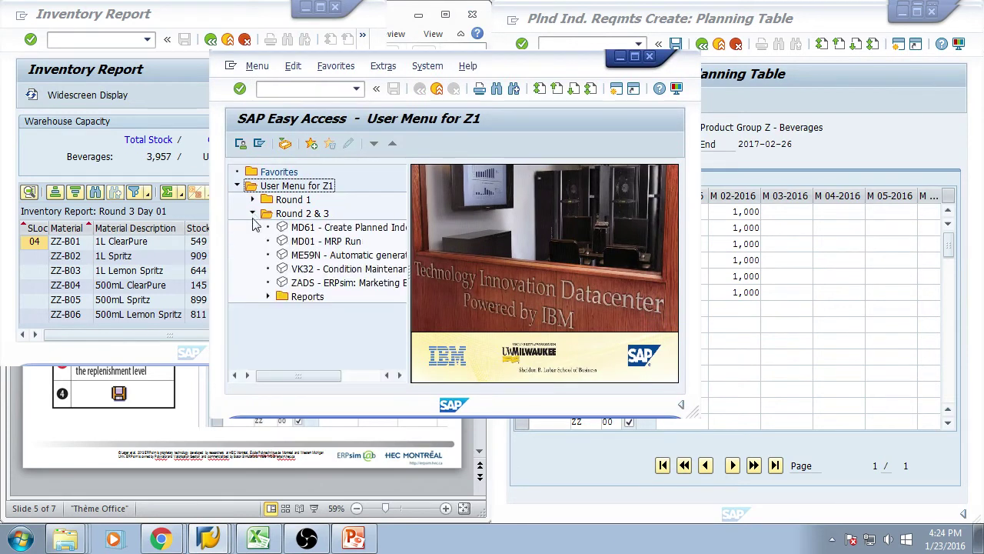
left_click(268, 297)
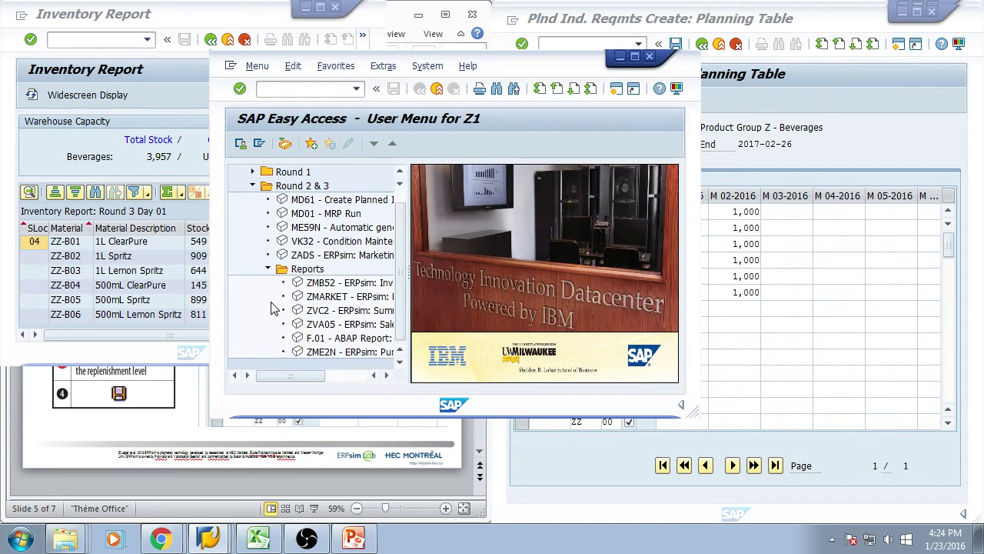
double_click(346, 329)
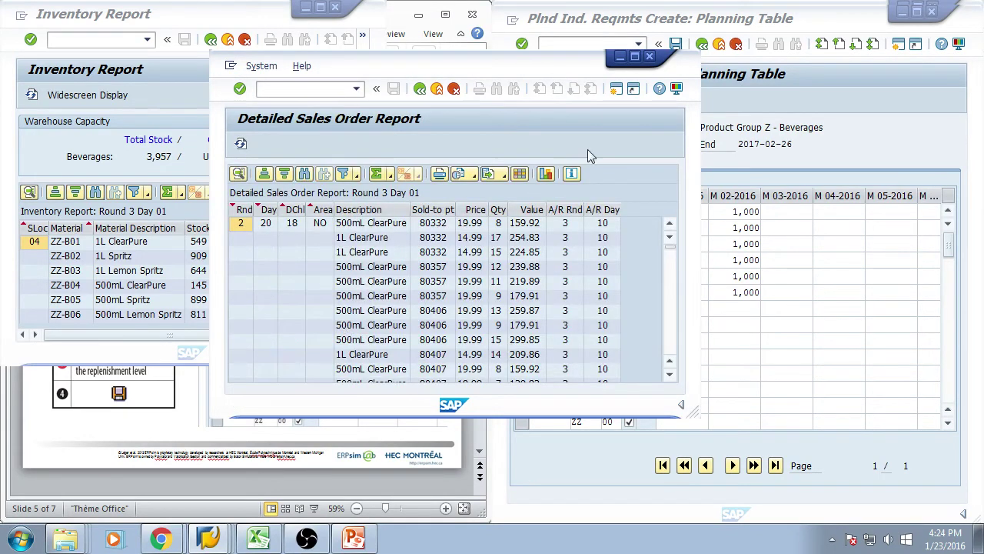
left_click(635, 57)
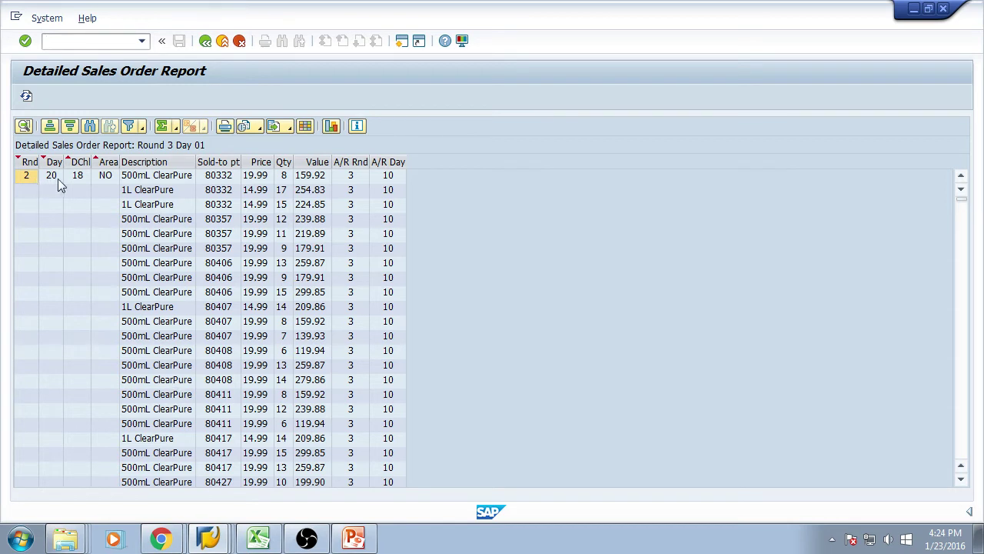
- Examine the Detailed Sales Order Report for the products, prices and quantities sold per day and area, and return to the planning table
left_click(961, 479)
left_click(961, 479)
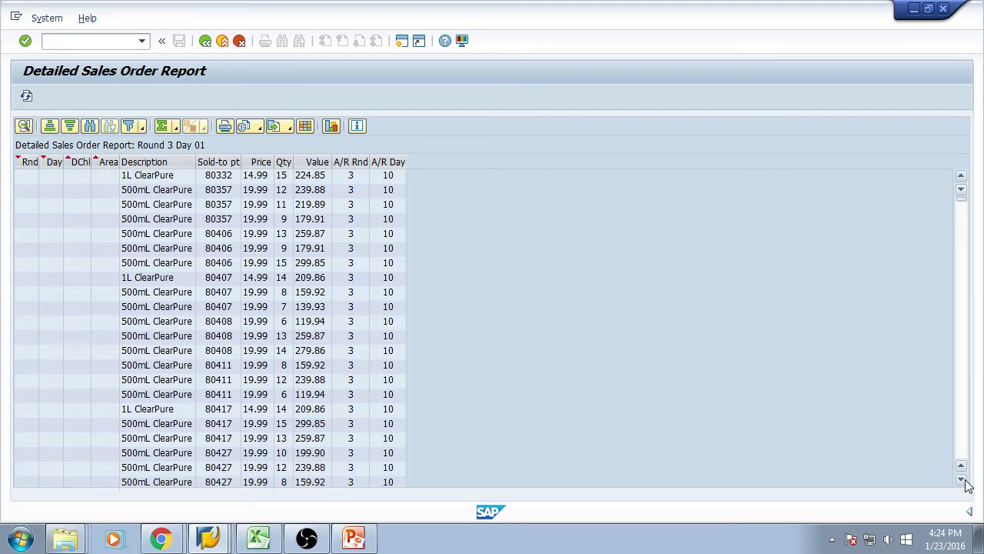
left_click(961, 479)
left_click(960, 478)
left_click(961, 479)
left_click(961, 479)
left_click(961, 479)
left_click(960, 479)
left_click(961, 479)
left_click(960, 479)
left_click(961, 479)
left_click(961, 479)
left_click(961, 479)
left_click(961, 479)
left_click(961, 479)
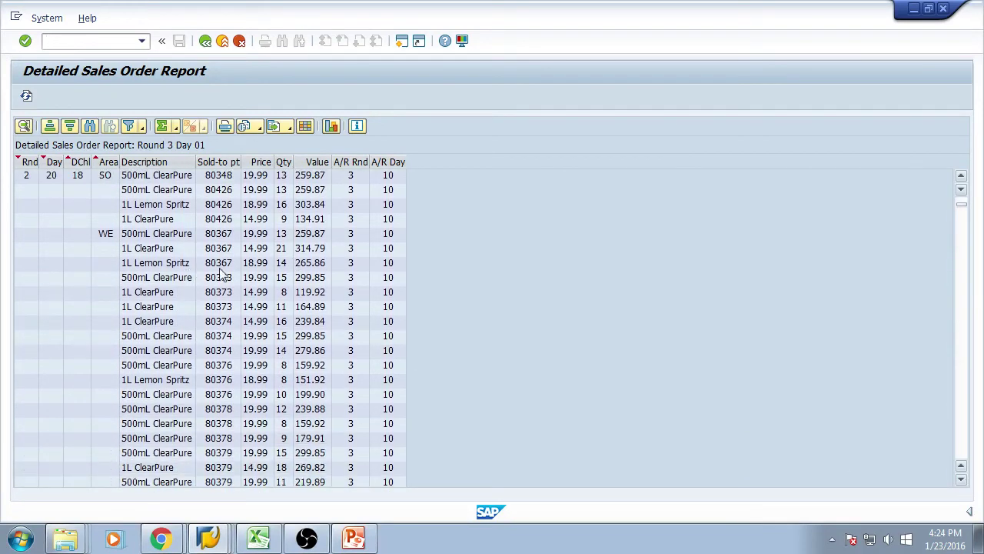
left_click(961, 479)
left_click(961, 478)
left_click(961, 479)
left_click(961, 479)
left_click(961, 479)
left_click(961, 479)
left_click(961, 479)
left_click(961, 479)
left_click(961, 478)
left_click(961, 478)
left_click(961, 478)
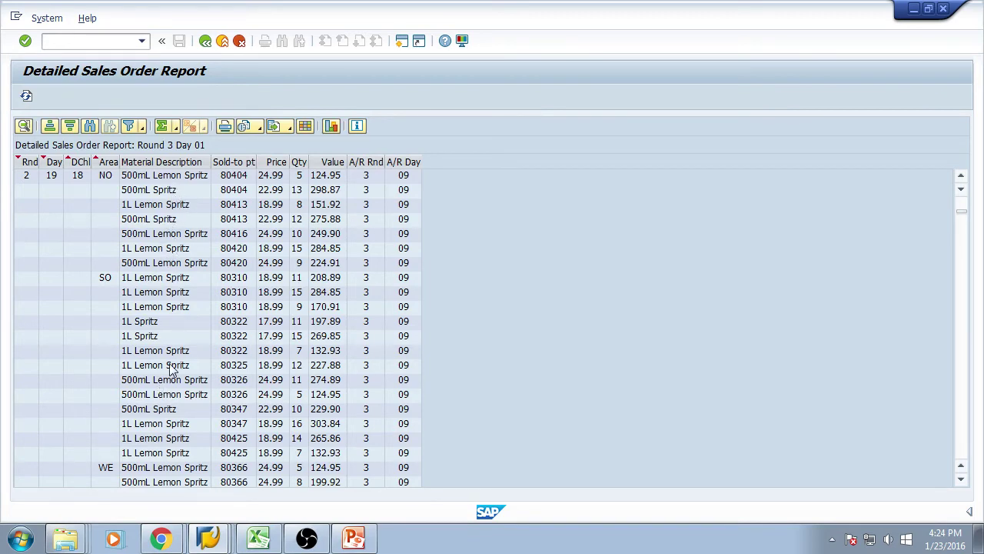
scroll(172, 370, "down", 2)
scroll(172, 369, "down", 15)
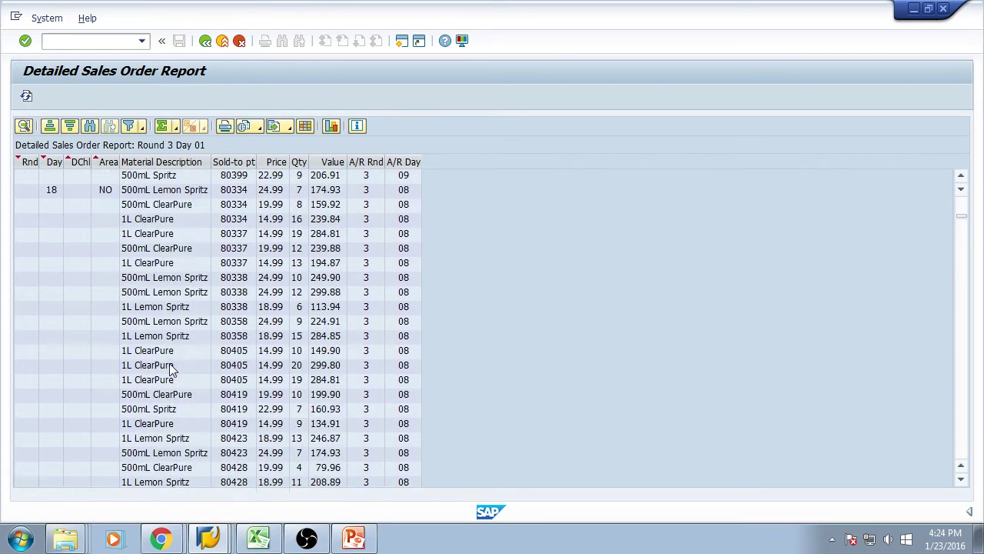
scroll(172, 370, "up", 6)
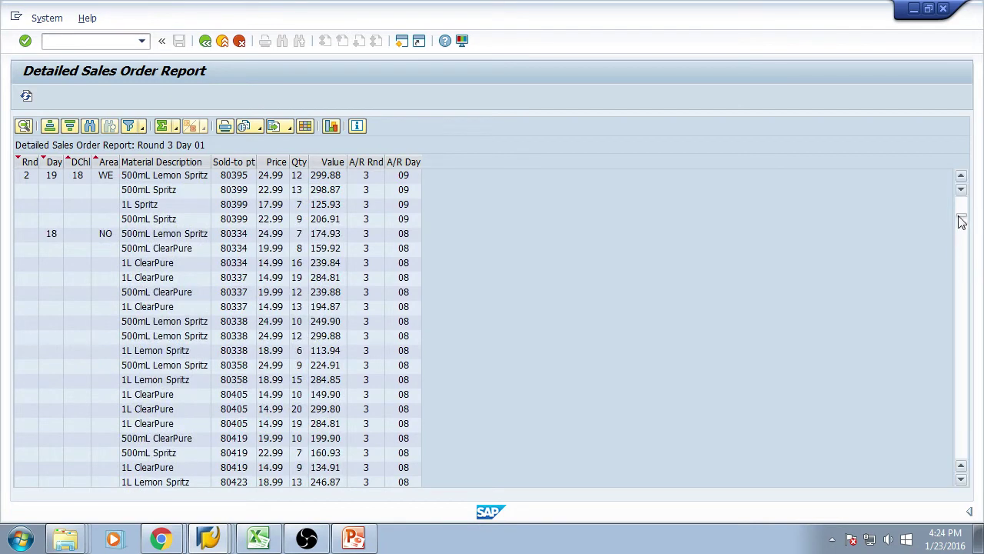
left_click_drag(969, 206, 968, 194)
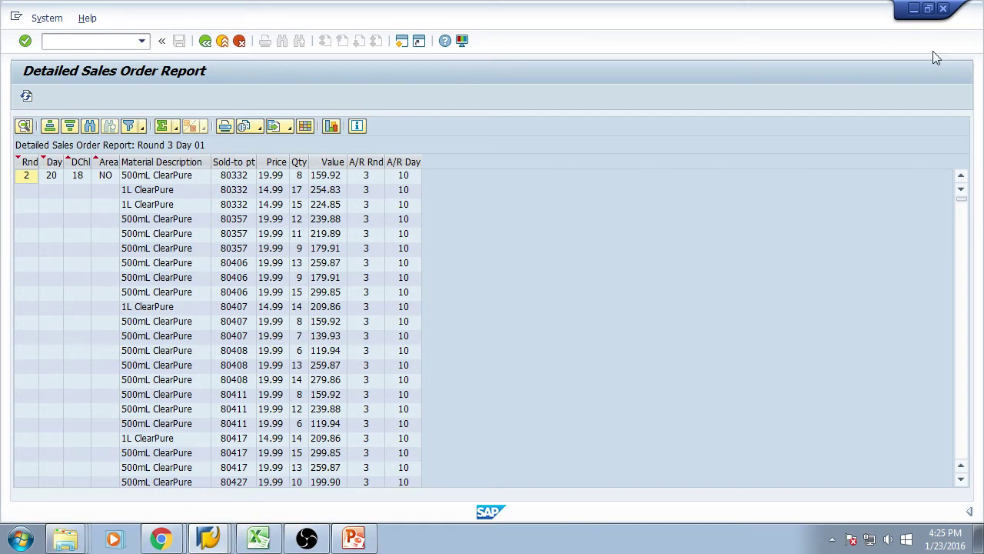
left_click(930, 9)
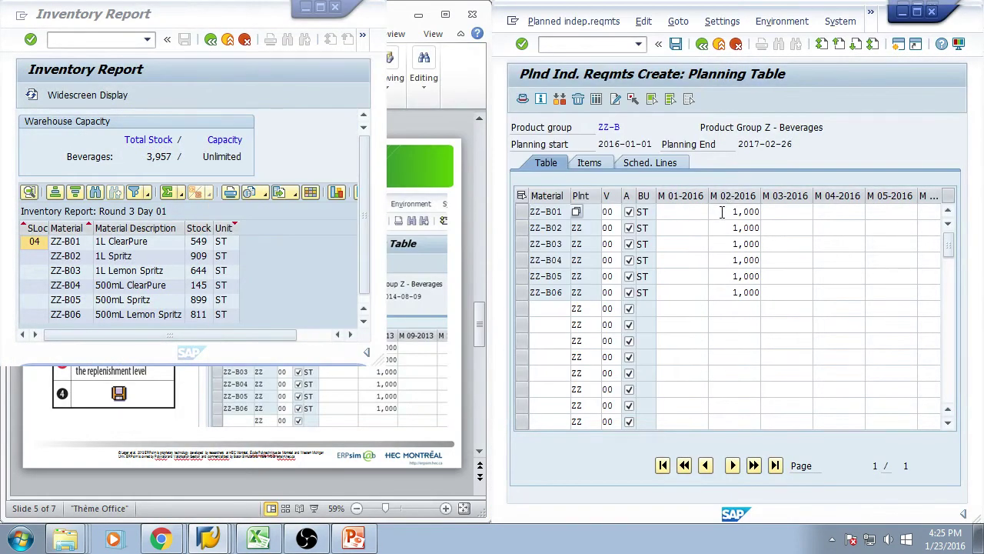
- Set the M 02-2016 forecasts to 20000 for ZZ-B01, 200 for ZZ-B02 and 500 for ZZ-B03
double_click(722, 213)
type("20")
double_click(735, 228)
type("2")
double_click(734, 244)
type("500")
- Set the M 02-2016 forecast for ZZ-B04 to 20000
double_click(730, 260)
type("200")
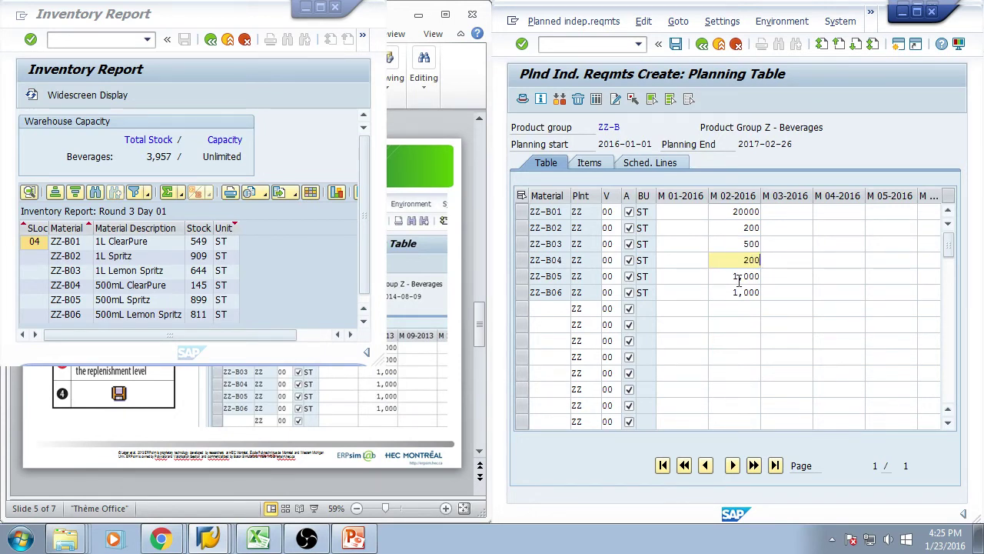
type("0")
double_click(732, 276)
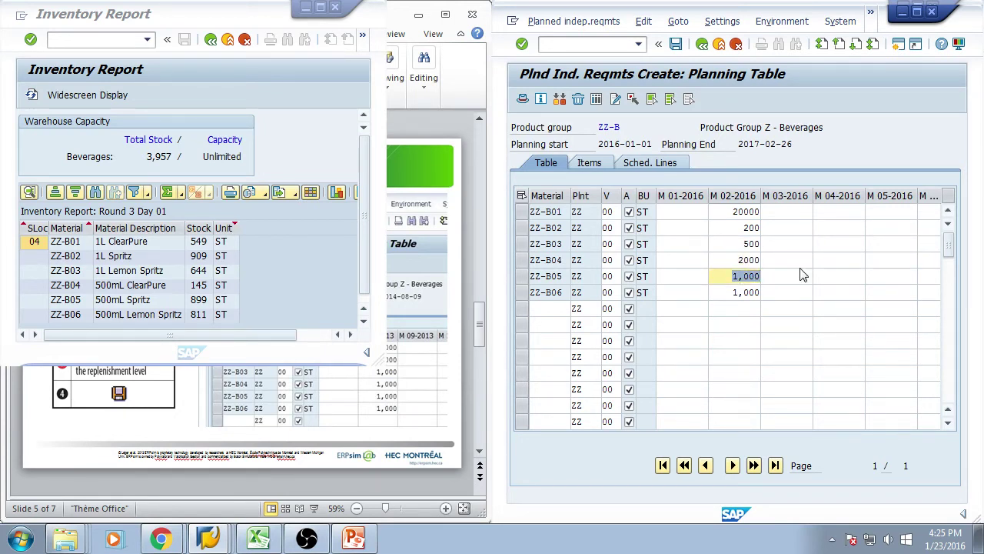
left_click(758, 261)
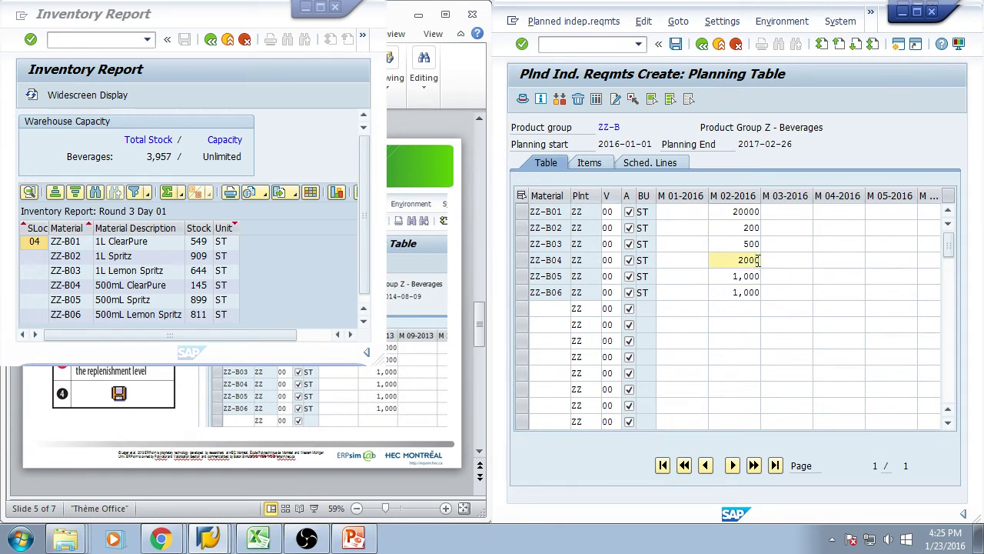
- Set the M 02-2016 forecasts to 200 for ZZ-B05 and 500 for ZZ-B06, and save the planned requirements
double_click(730, 276)
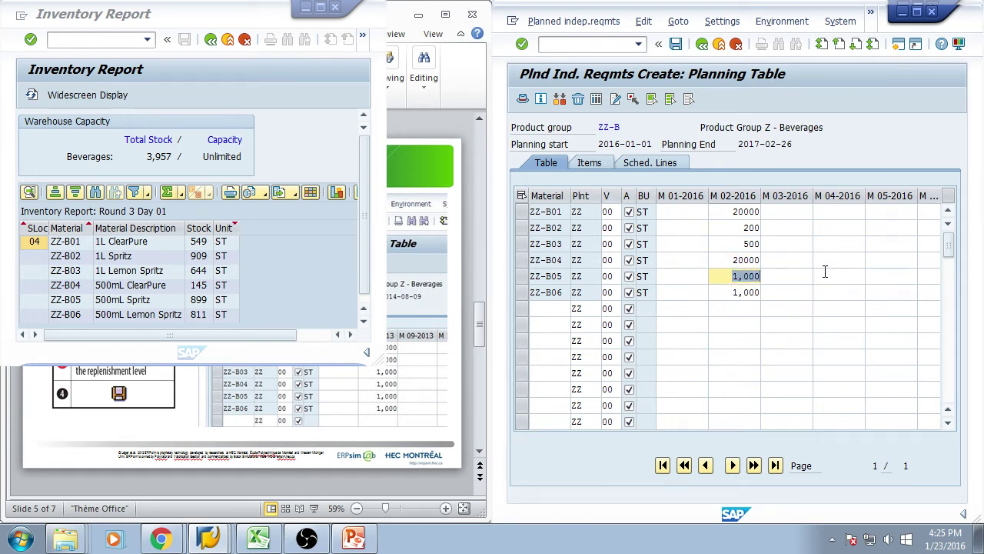
type("200")
double_click(725, 293)
type("500")
left_click(676, 44)
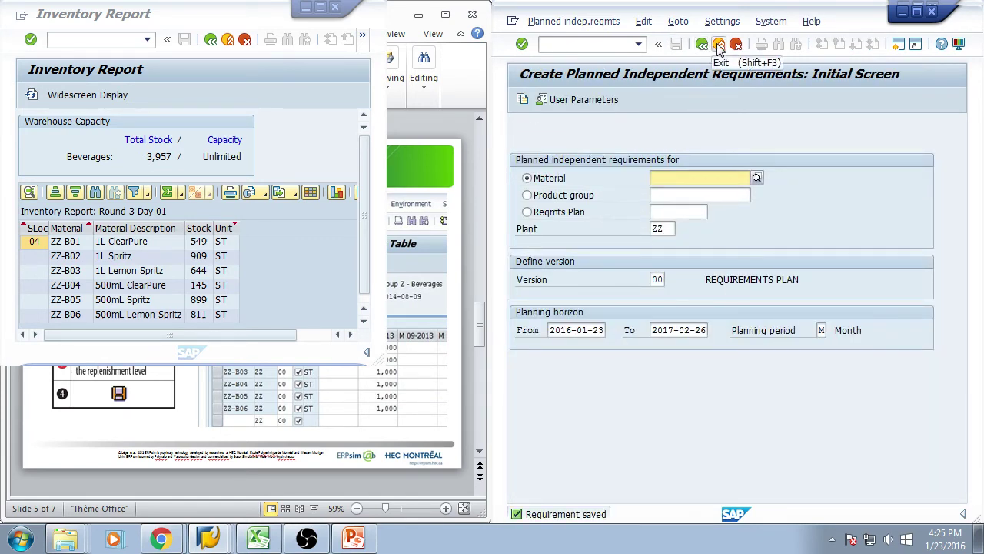
- Reopen the planning table for product group ZZ-B to check the saved forecasts
left_click(578, 197)
left_click(674, 198)
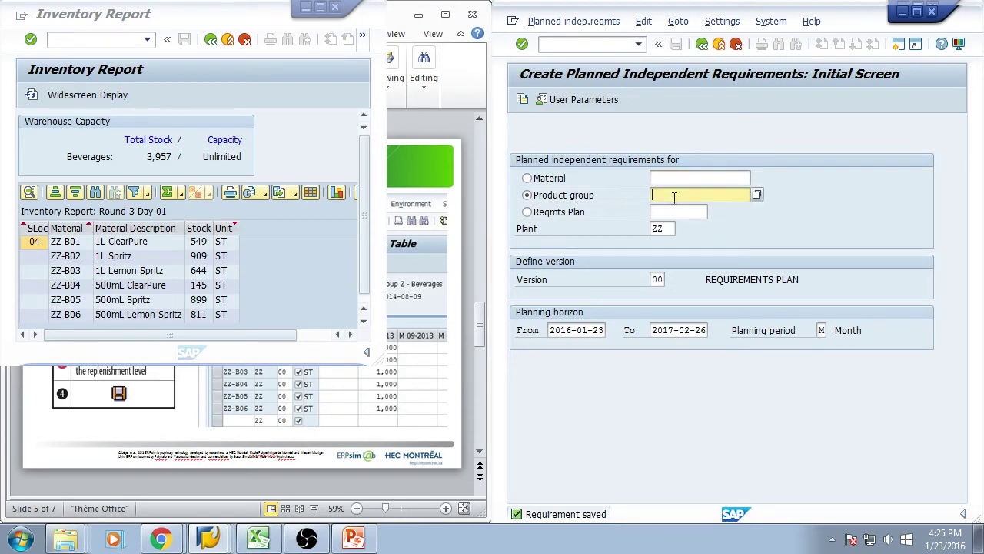
type("zz-")
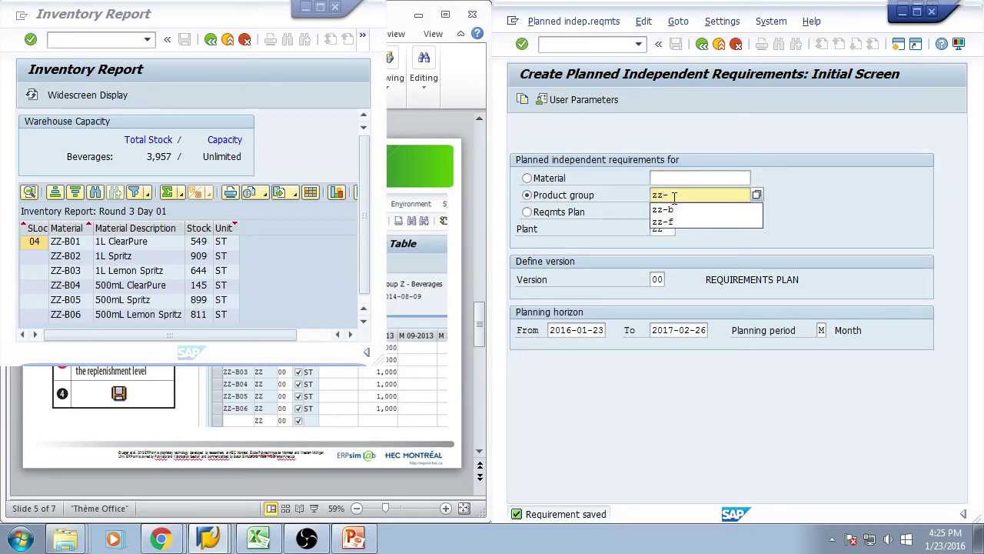
type("b")
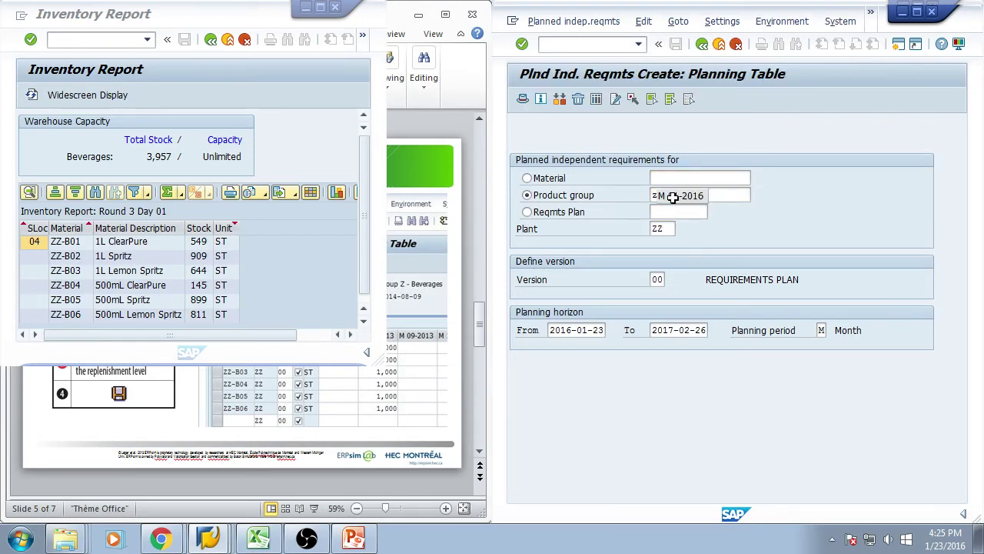
key("Return")
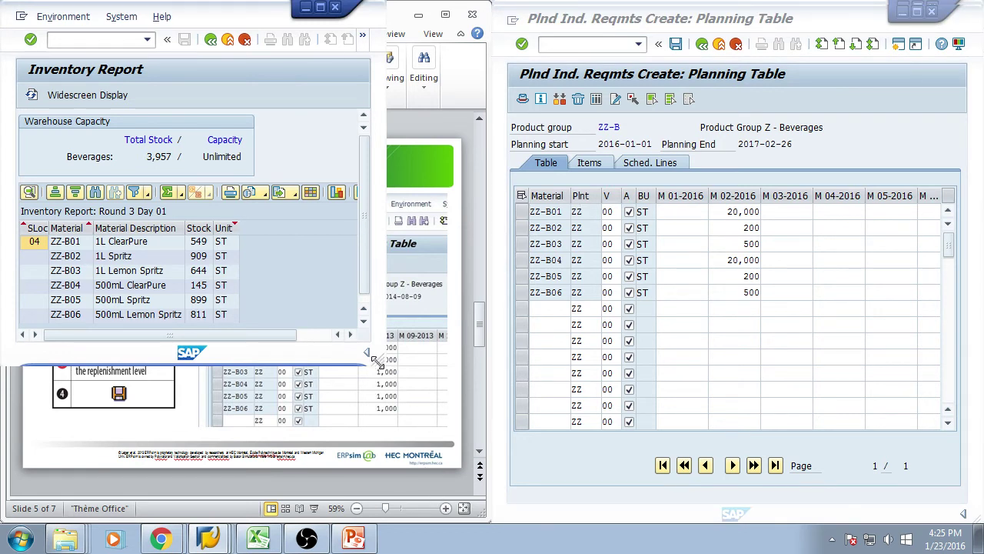
- Reposition the Inventory Report window, start transaction MD01 in it and execute the MRP run for plant ZZ
left_click_drag(377, 359, 415, 517)
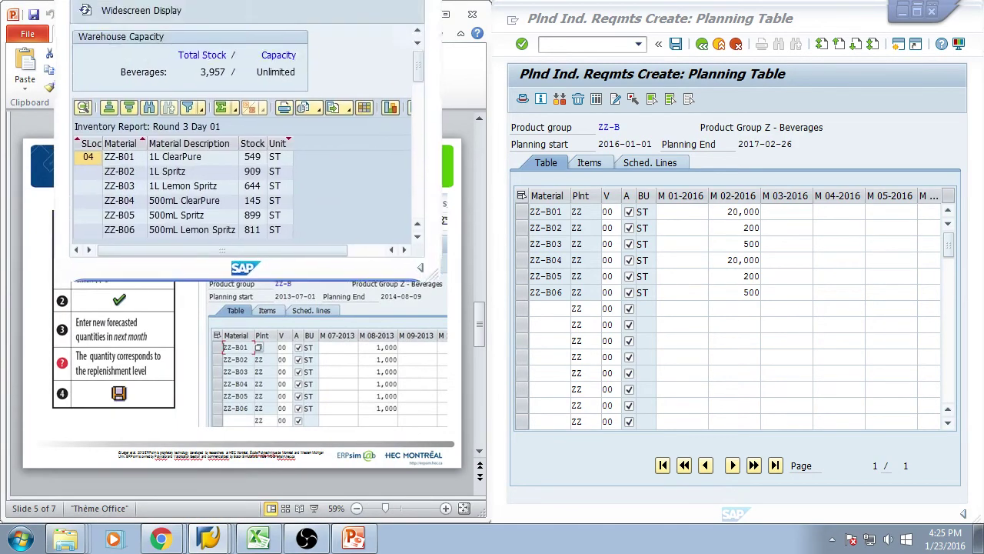
mouse_move(279, 58)
left_mouse_down()
mouse_move(279, 102)
mouse_move(289, 74)
left_mouse_up()
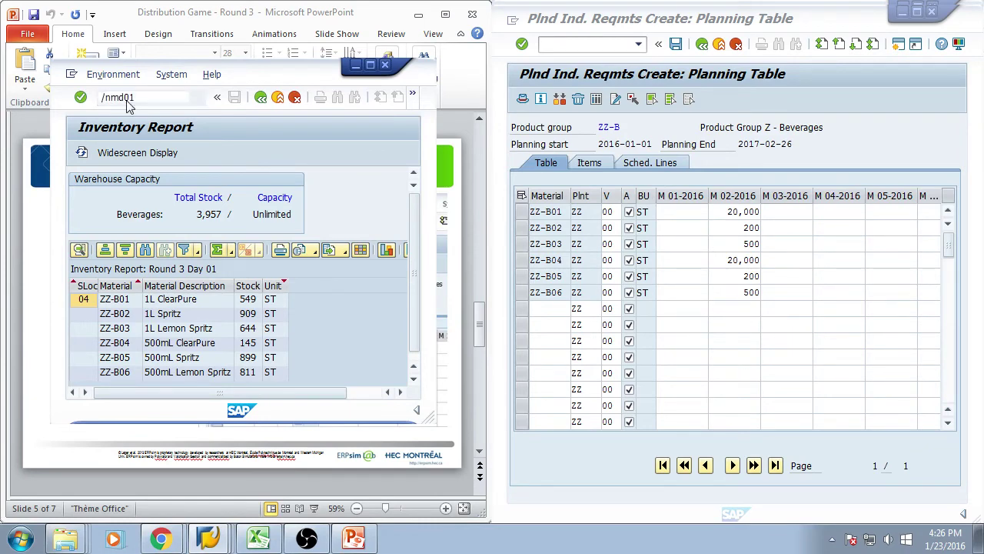
key("Return")
key("Return")
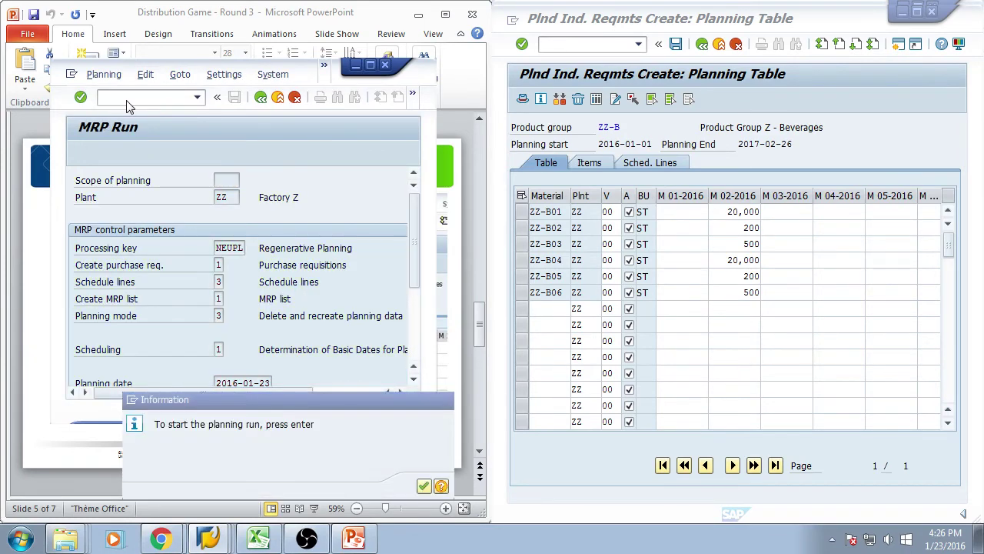
key("Return")
- Start transaction ME59N in the same session and create the purchase orders from the requisitions automatically
type("/nm")
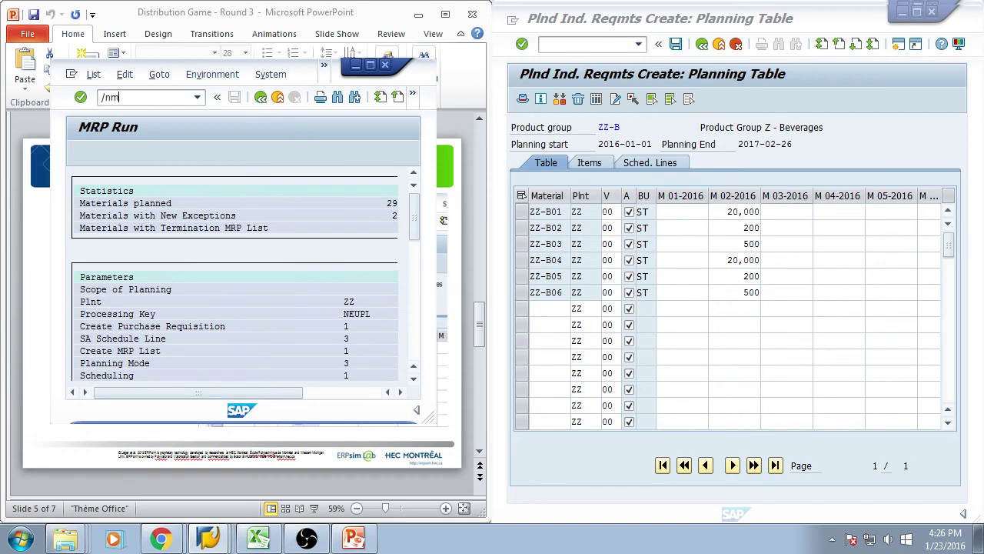
type("e59n")
key("Return")
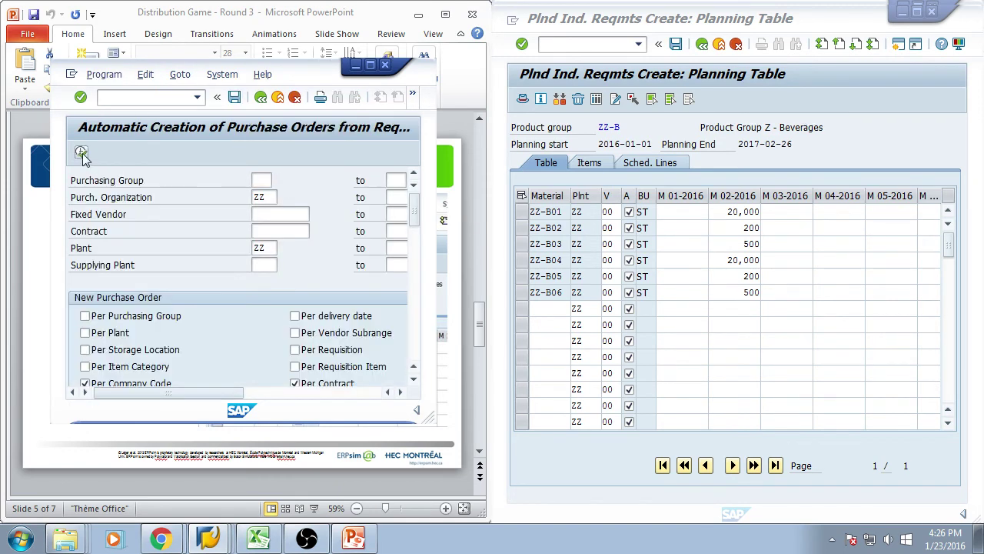
left_click(83, 153)
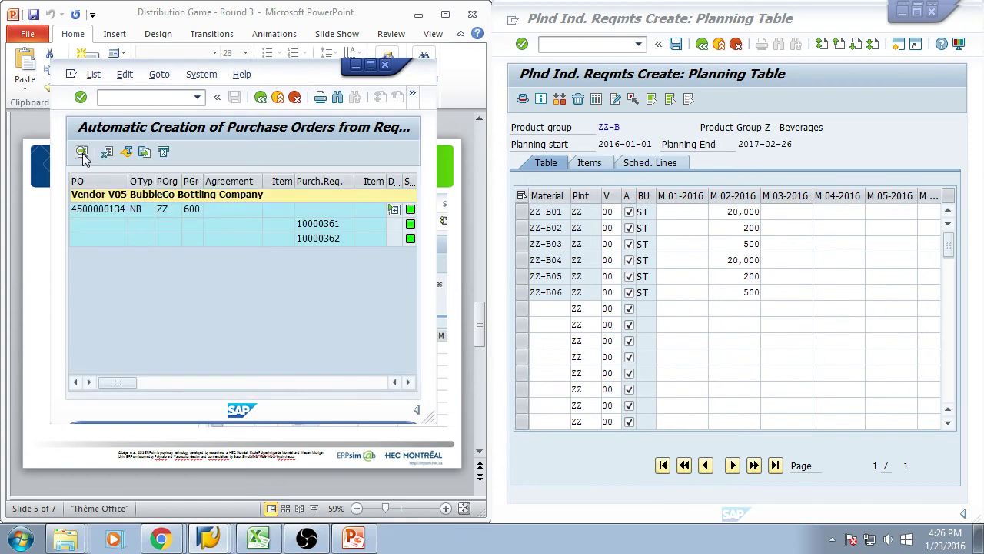
- Maximize the purchase order creation log to review it, exit to the SAP Easy Access menu and restore the window
left_click(370, 64)
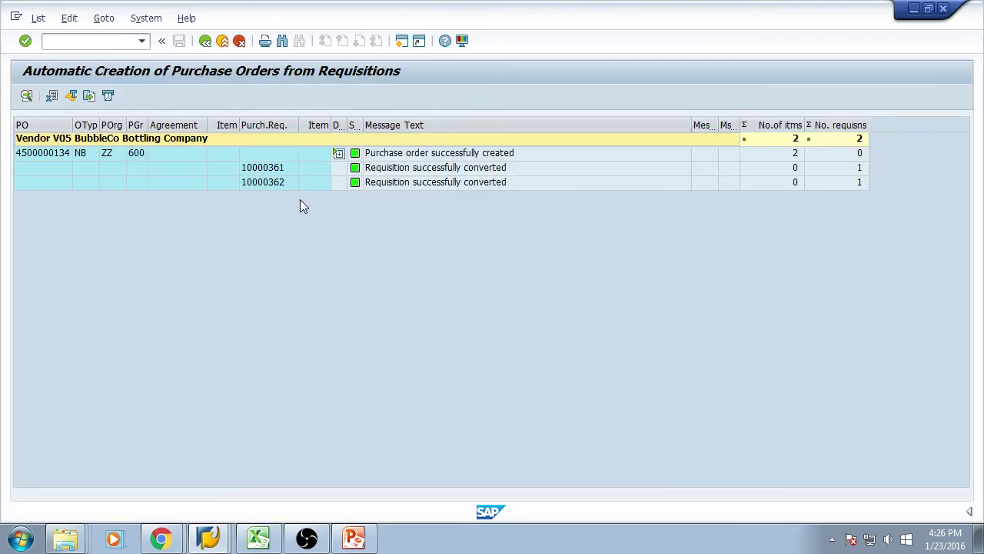
left_click(222, 41)
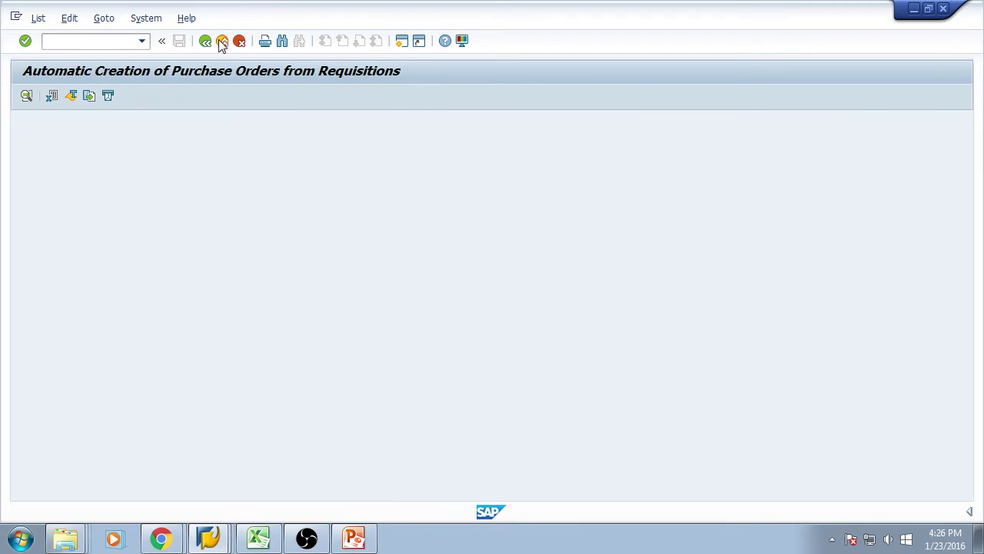
left_click(928, 8)
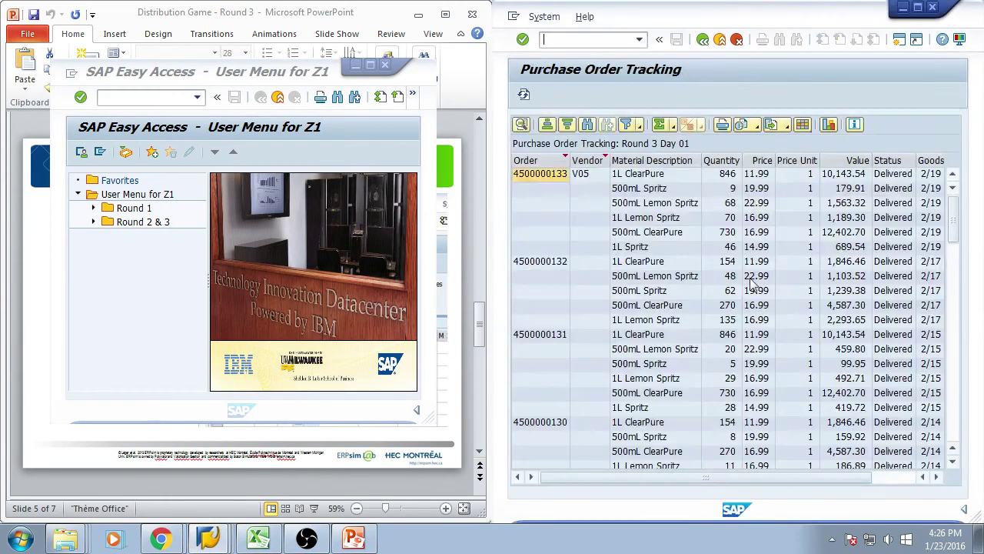
- Refresh the Purchase Order Tracking report, maximize it and examine the quantities, status and goods dates of the newest and older orders
left_click(523, 94)
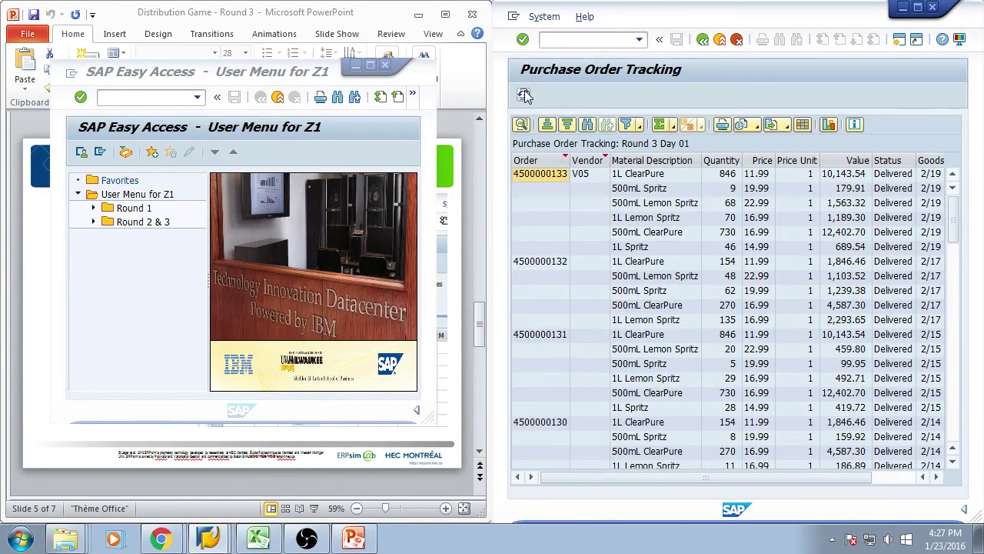
left_click(917, 8)
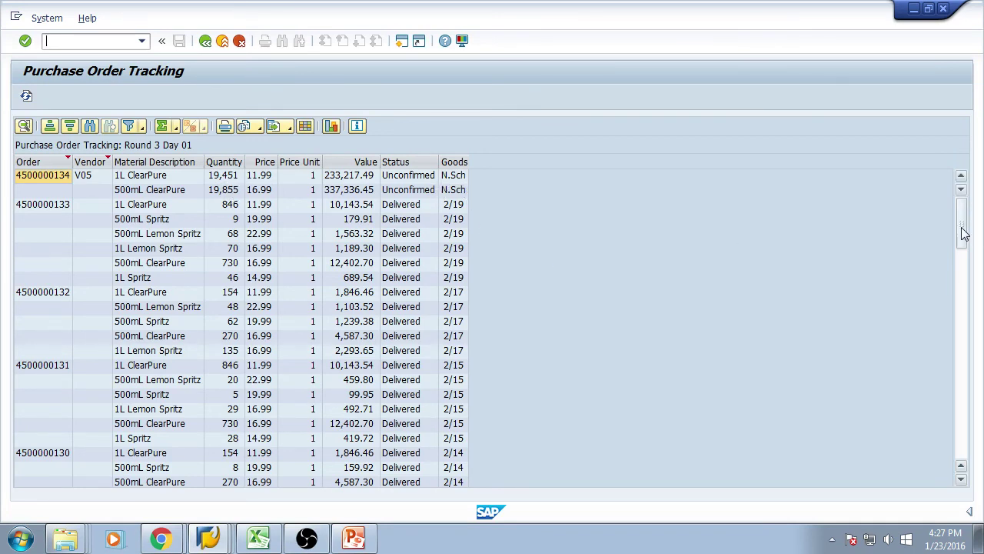
left_click_drag(965, 235, 966, 277)
scroll(660, 361, "down", 5)
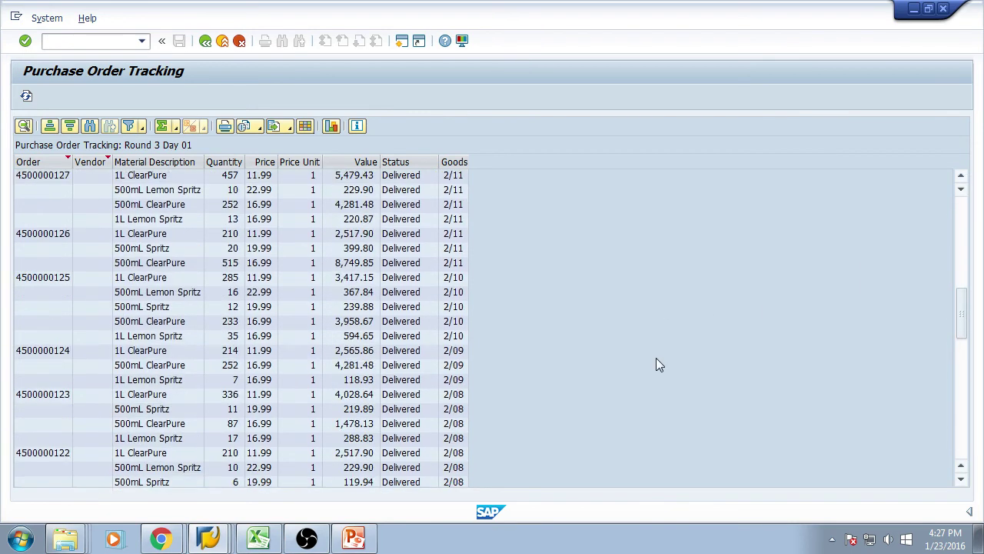
scroll(652, 359, "down", 10)
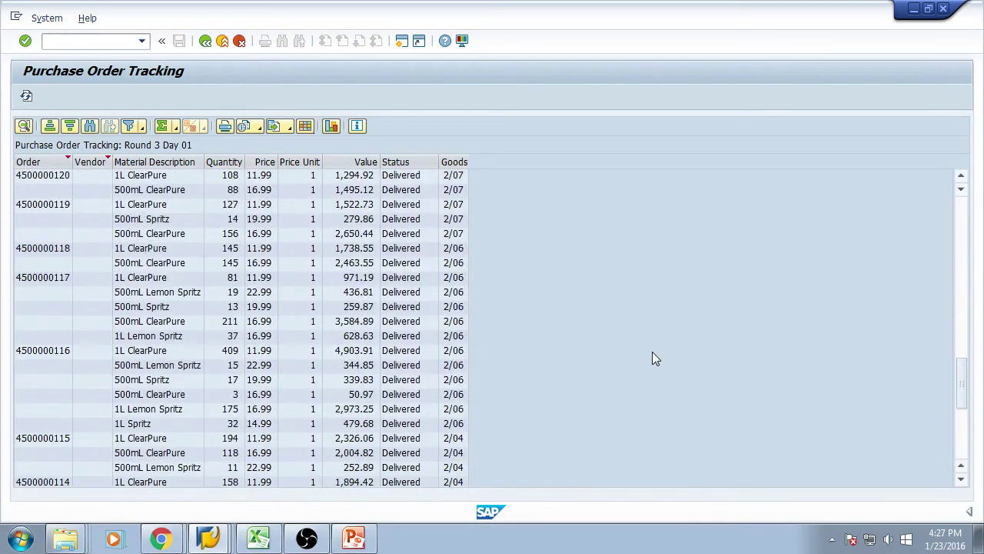
scroll(651, 353, "down", 6)
scroll(634, 346, "down", 12)
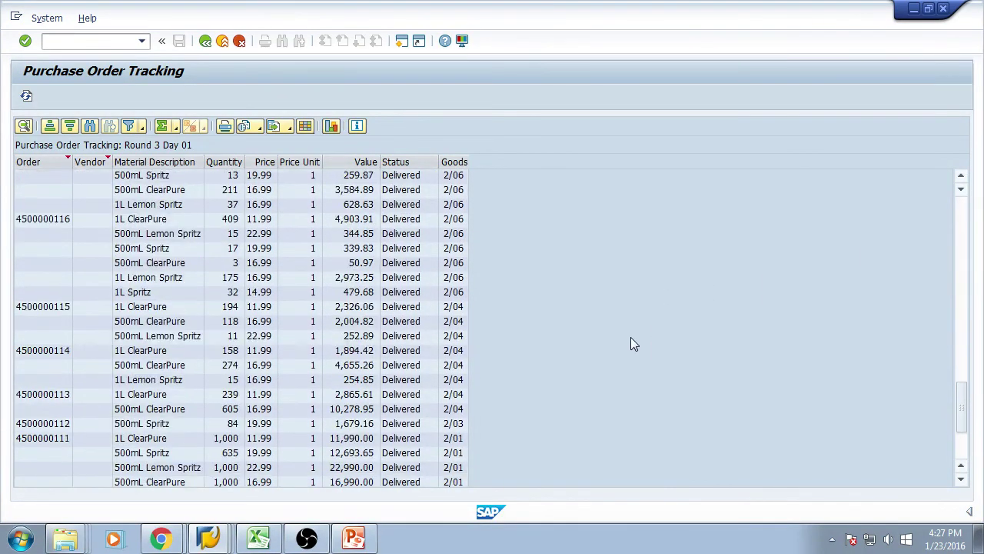
scroll(631, 343, "up", 20)
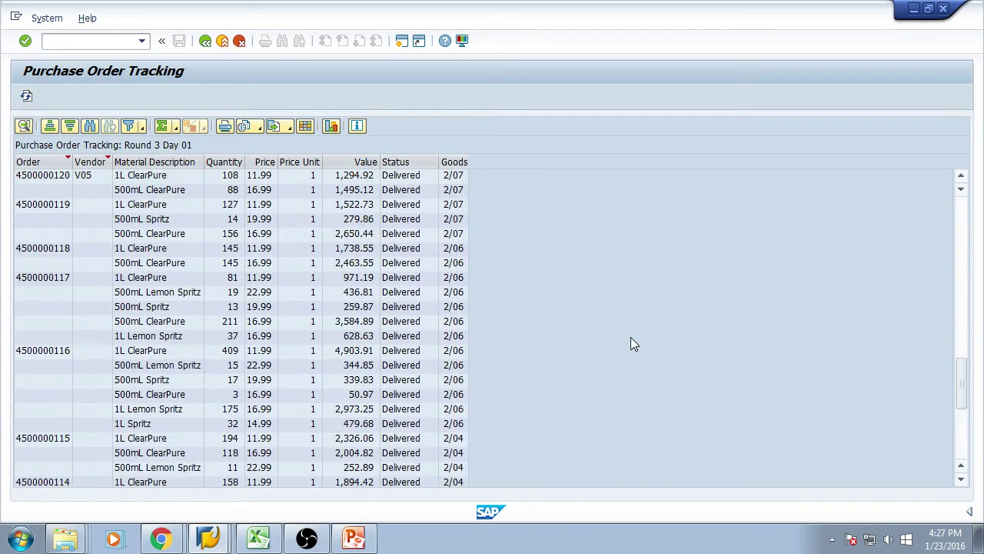
scroll(631, 343, "up", 9)
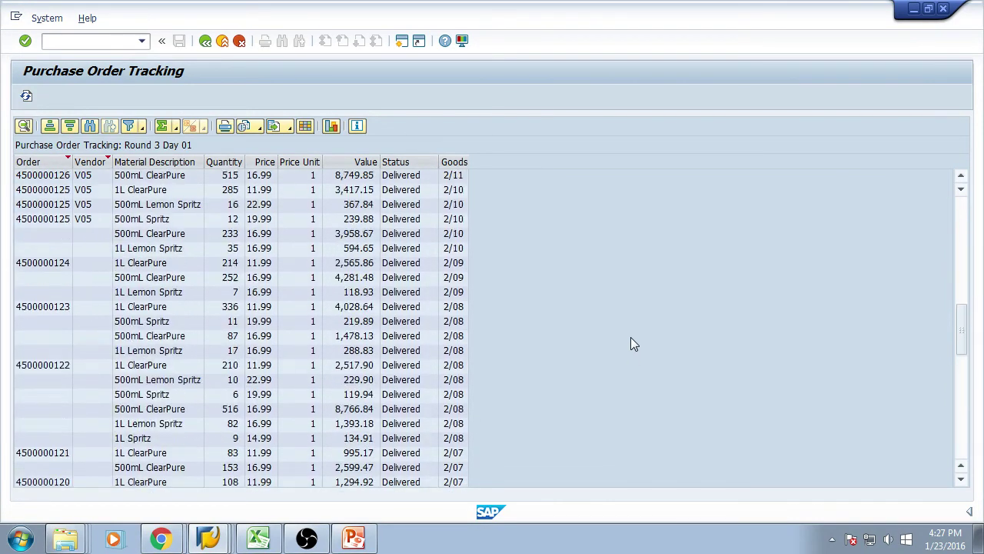
scroll(630, 343, "up", 20)
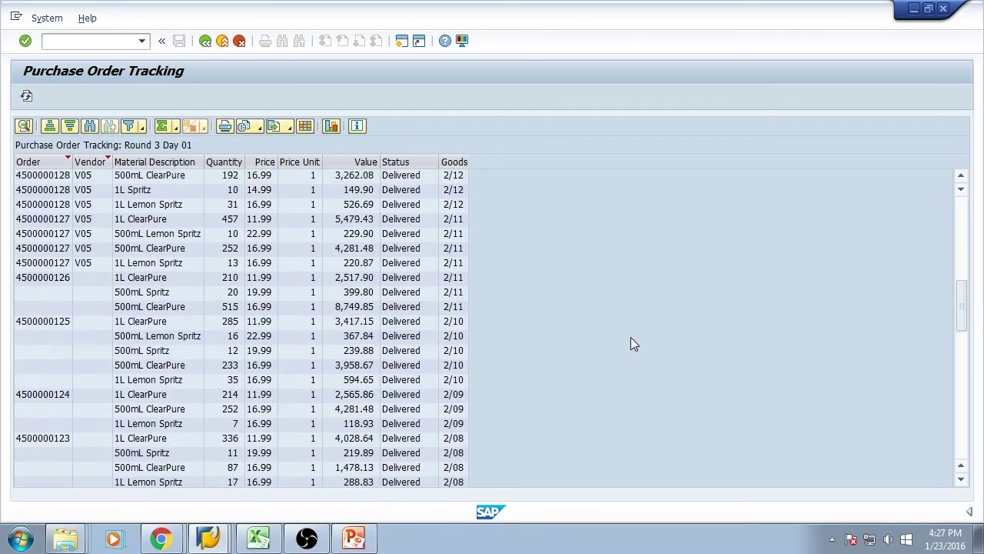
scroll(630, 344, "up", 4)
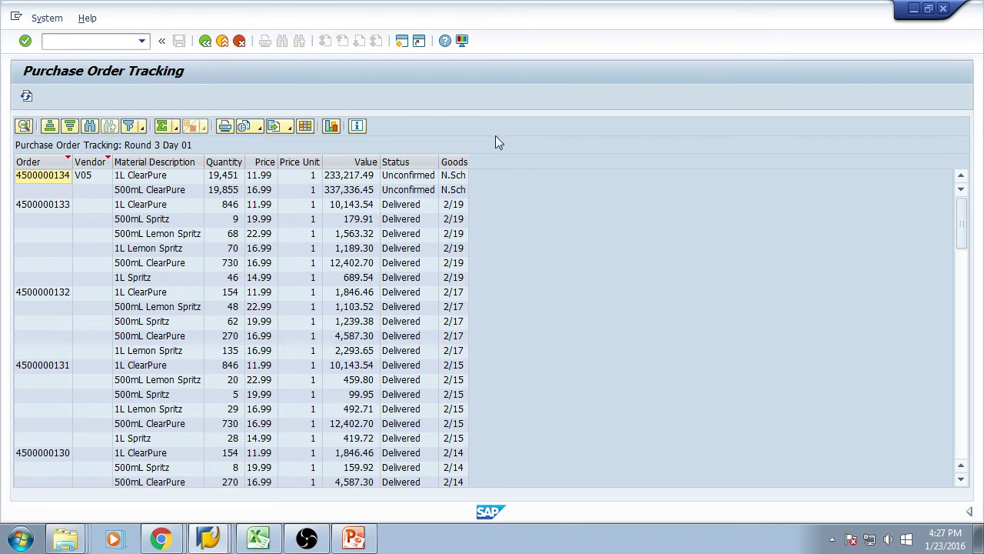
- Restore the Purchase Order Tracking window to its smaller size and reposition it over the planning table, beside the presentation
left_click(928, 7)
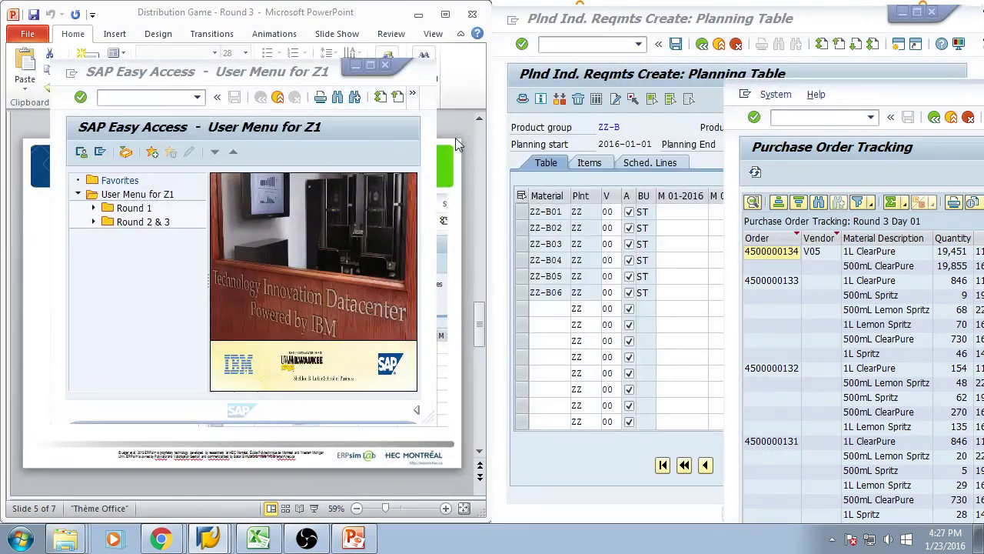
left_click_drag(880, 87, 983, 23)
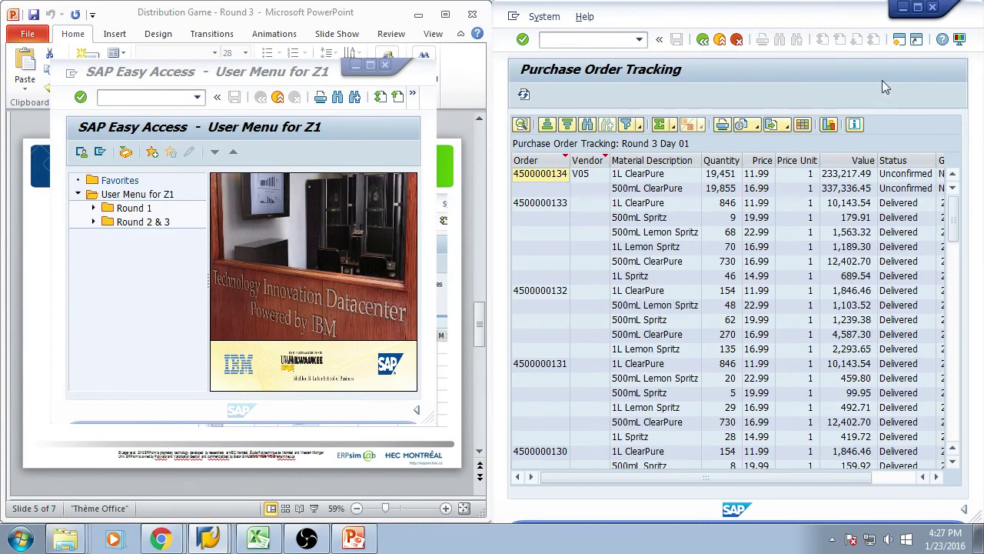